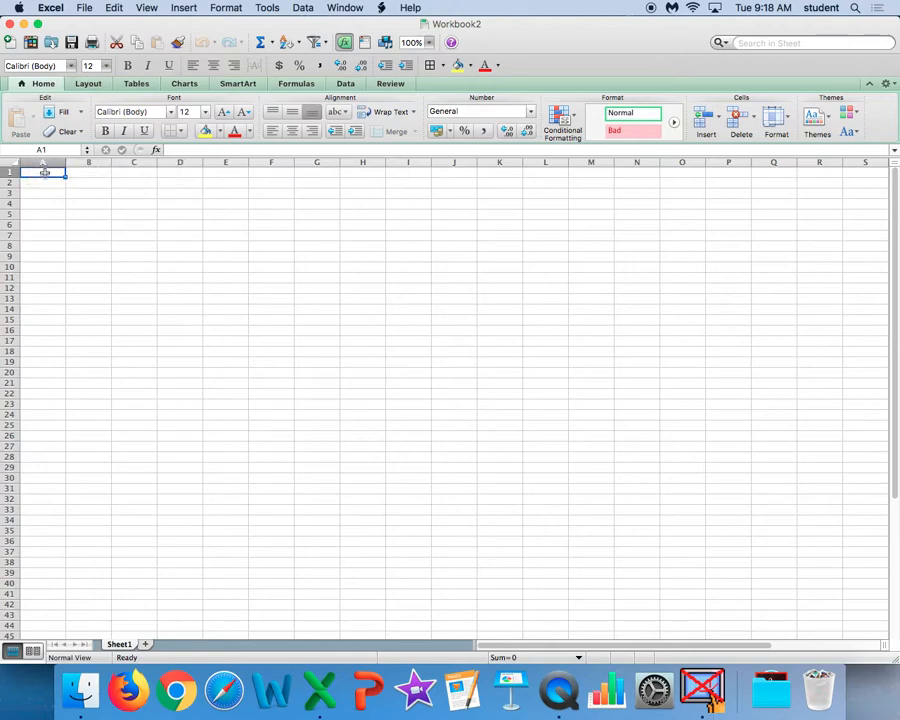
# Enter the headings Income, Jan, Feb, Mar and Apr across cells A1 to E1.
pyautogui.write('I')
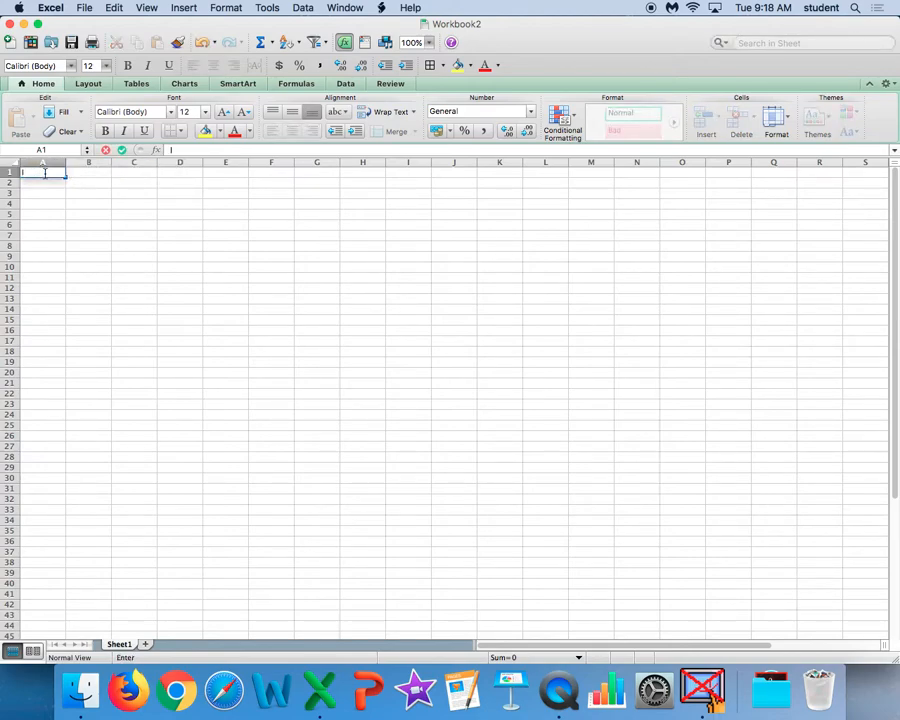
pyautogui.write('ncome')
pyautogui.press('Tab')
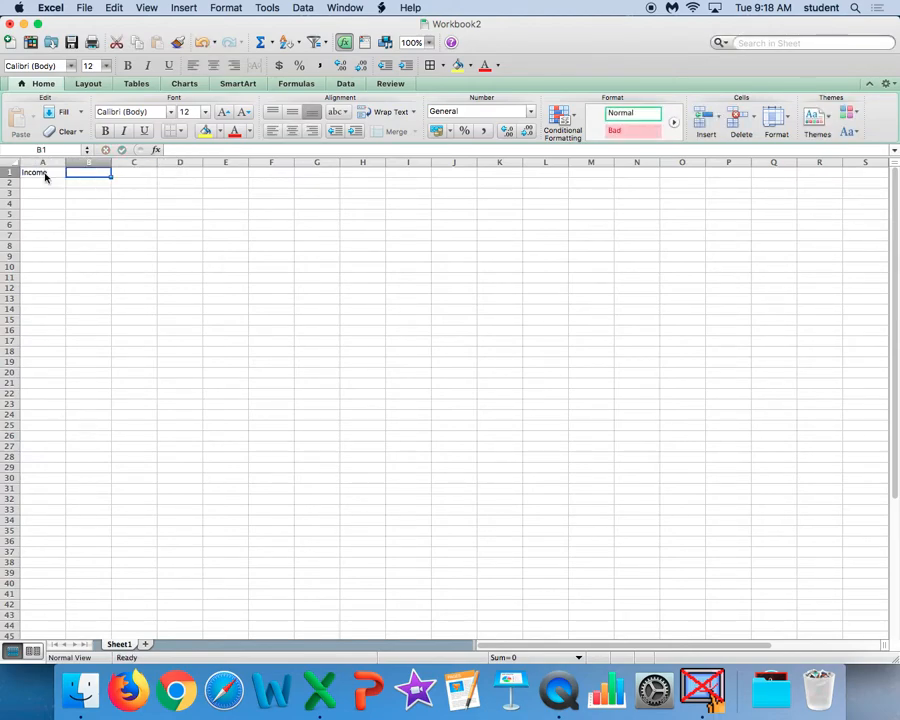
pyautogui.write('Jan')
pyautogui.press('Tab')
pyautogui.write('Feb')
pyautogui.press('Tab')
pyautogui.write('Mar')
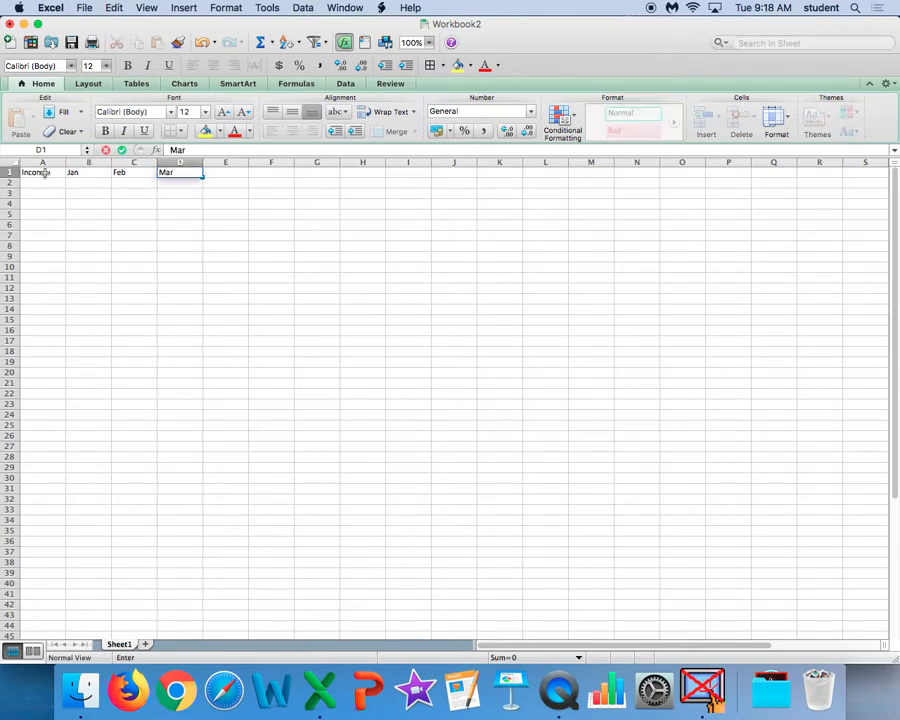
pyautogui.press('Tab')
pyautogui.write('Apr')
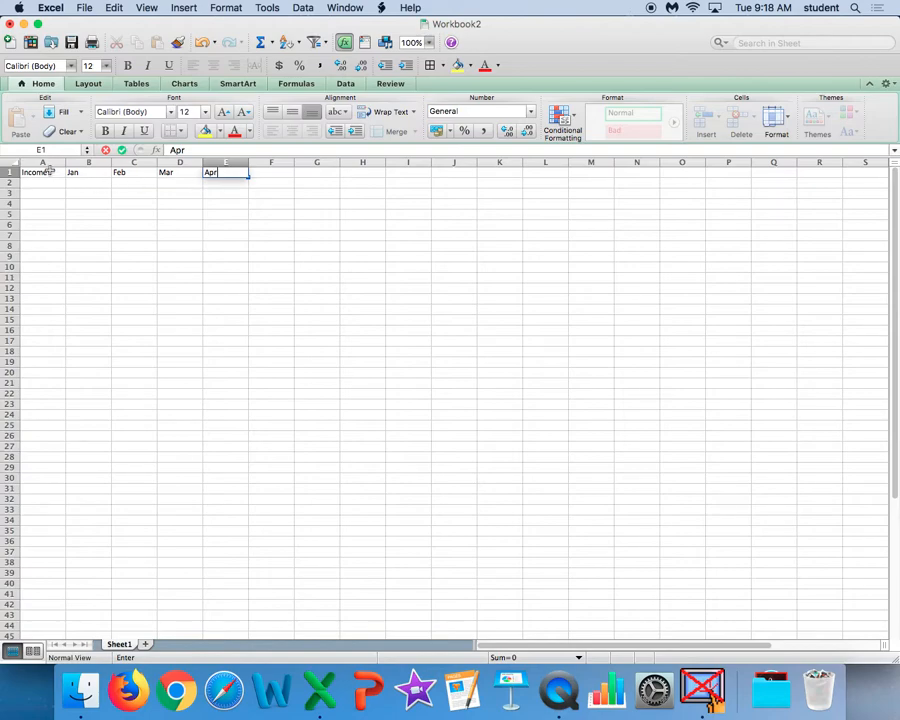
pyautogui.press('Return')
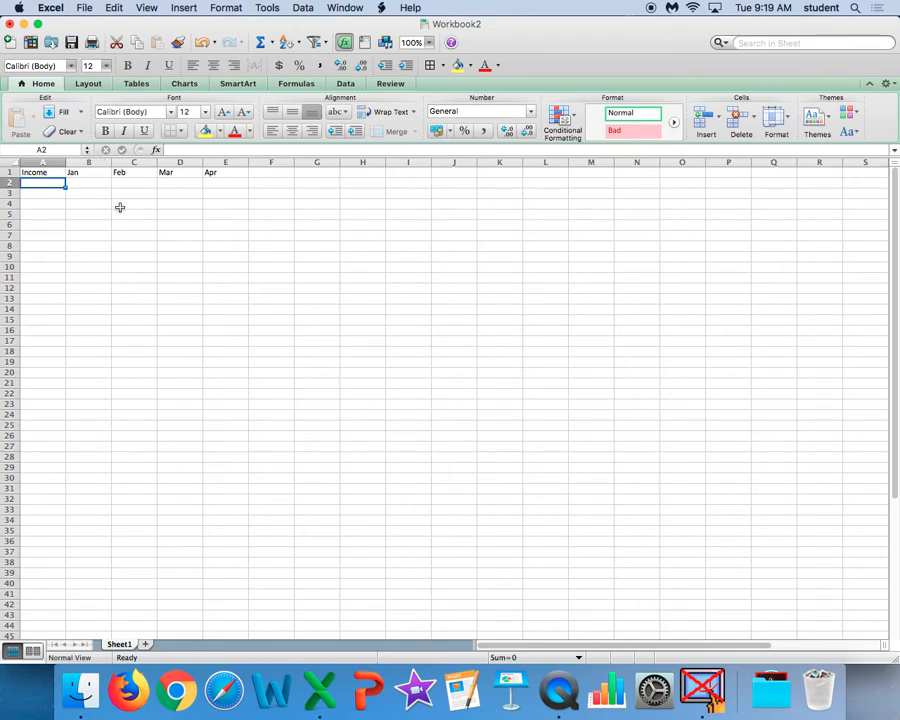
# Enter the income sources Job, Allowance and Presents in cells A2 to A4.
pyautogui.write('Job')
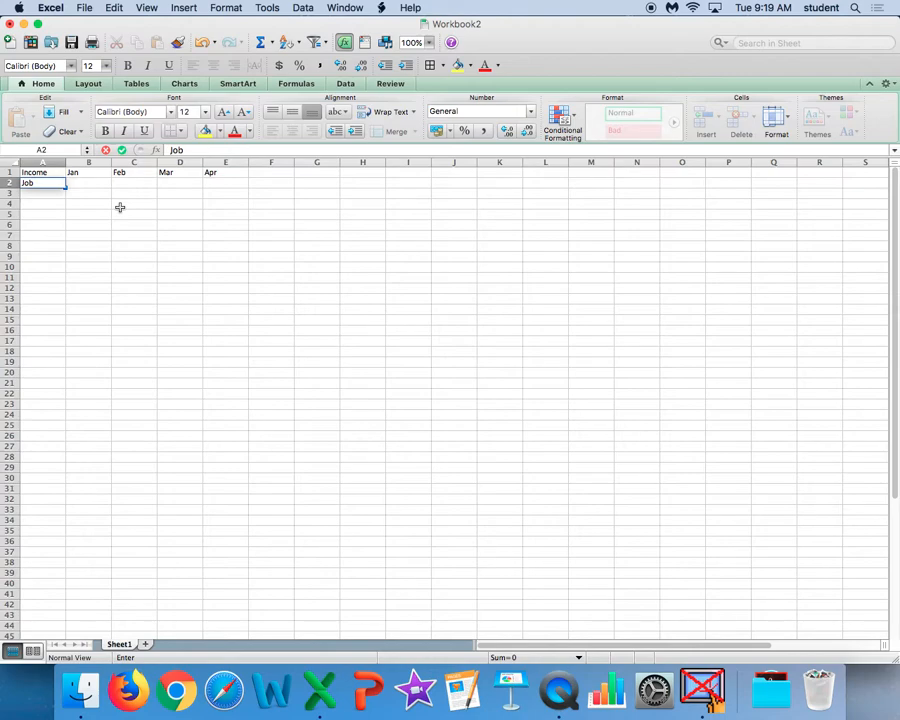
pyautogui.click(53, 194)
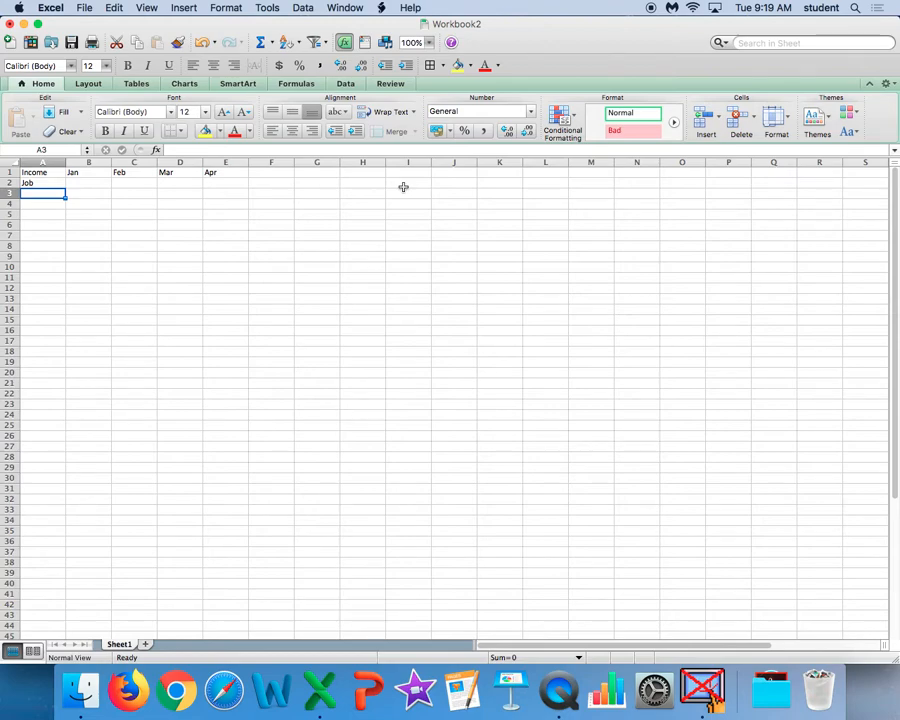
pyautogui.write('Allow')
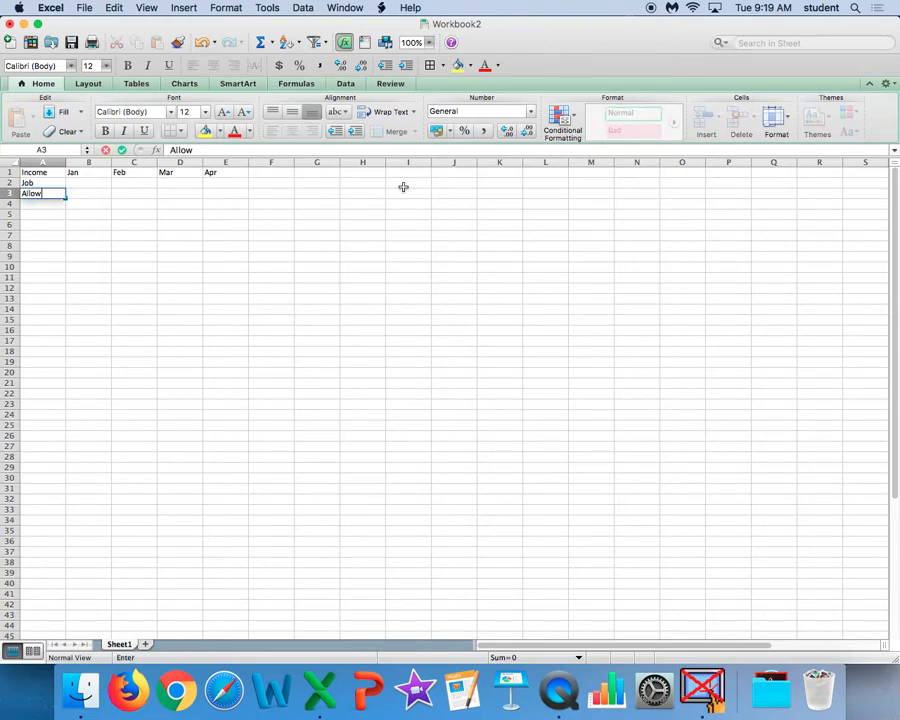
pyautogui.write('ance')
pyautogui.press('Return')
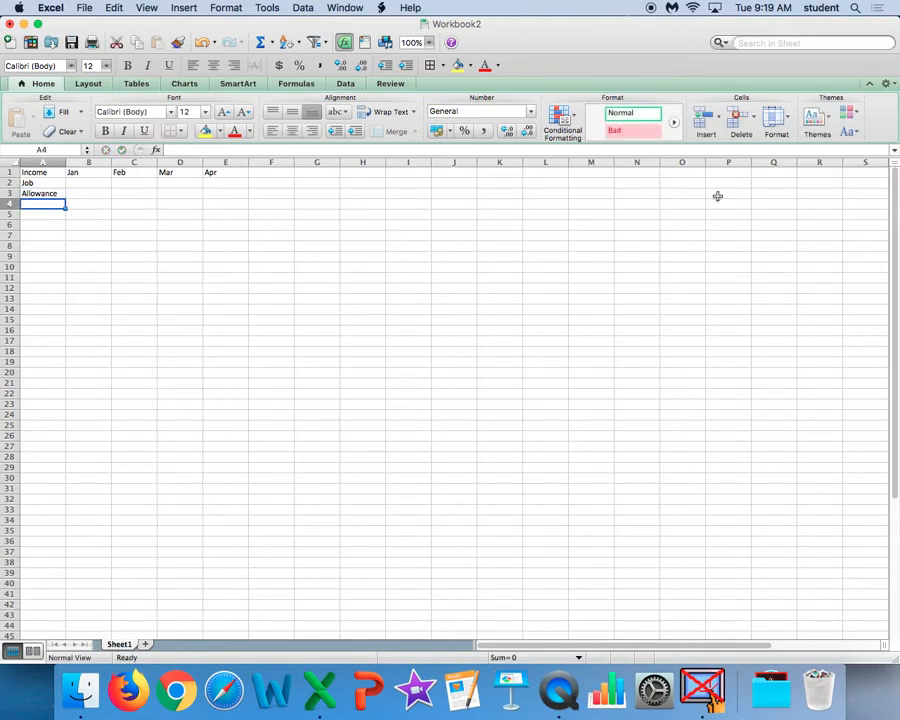
pyautogui.write('Prese')
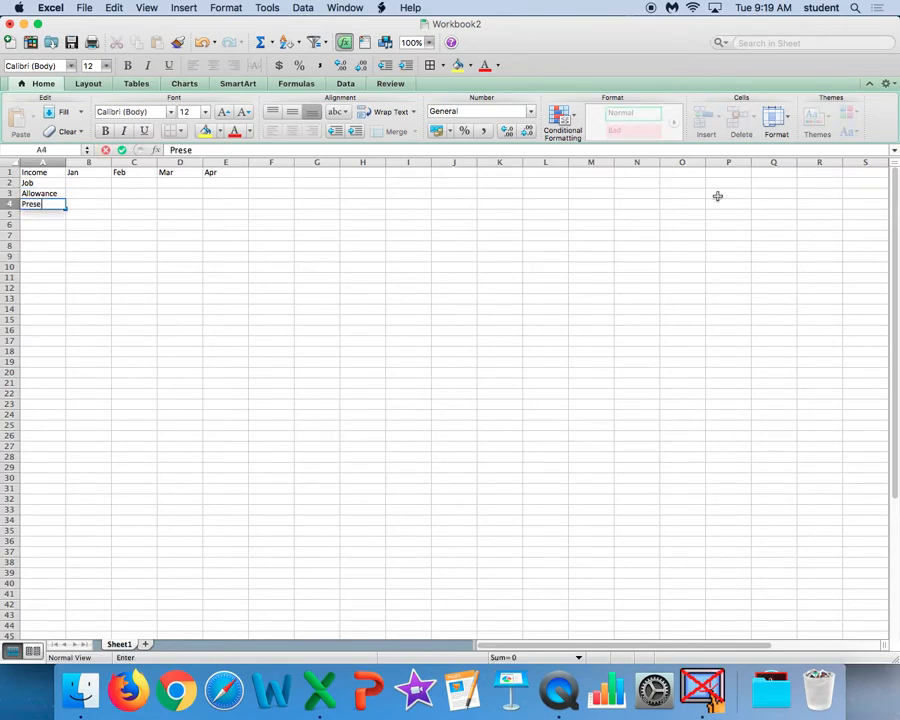
pyautogui.write('nts')
# Enter 30.20 in cell M16 as a trial amount, and clear that cell again.
pyautogui.click(587, 334)
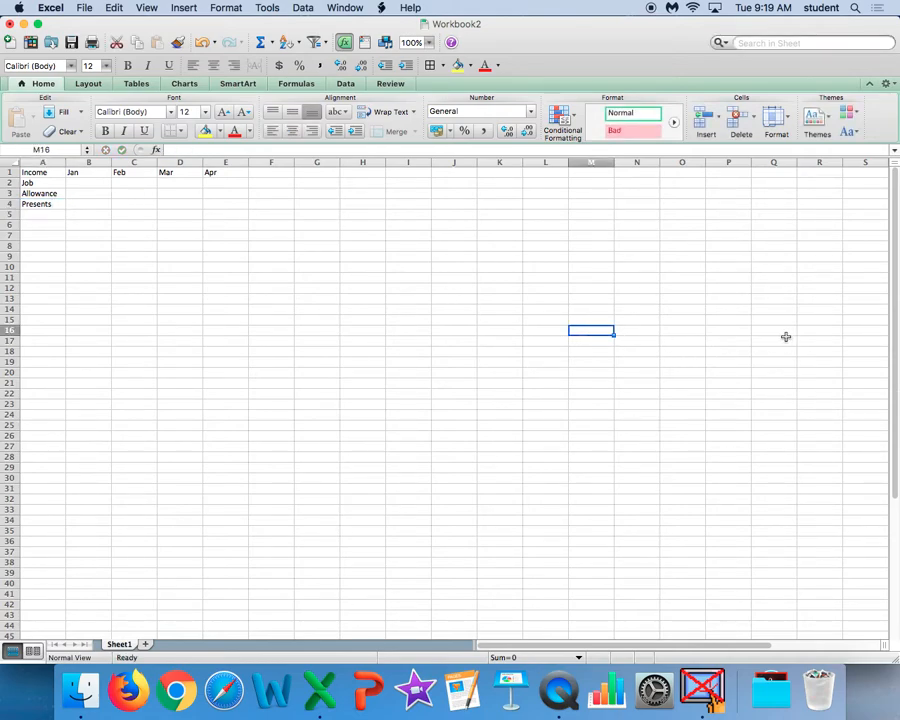
pyautogui.write('30')
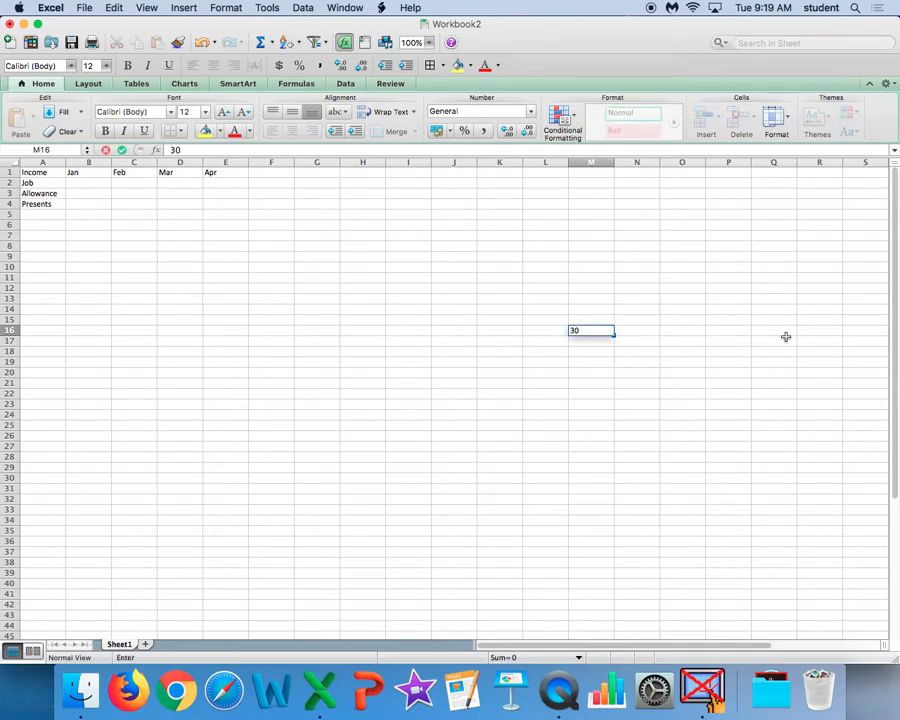
pyautogui.write('.20')
pyautogui.press('Return')
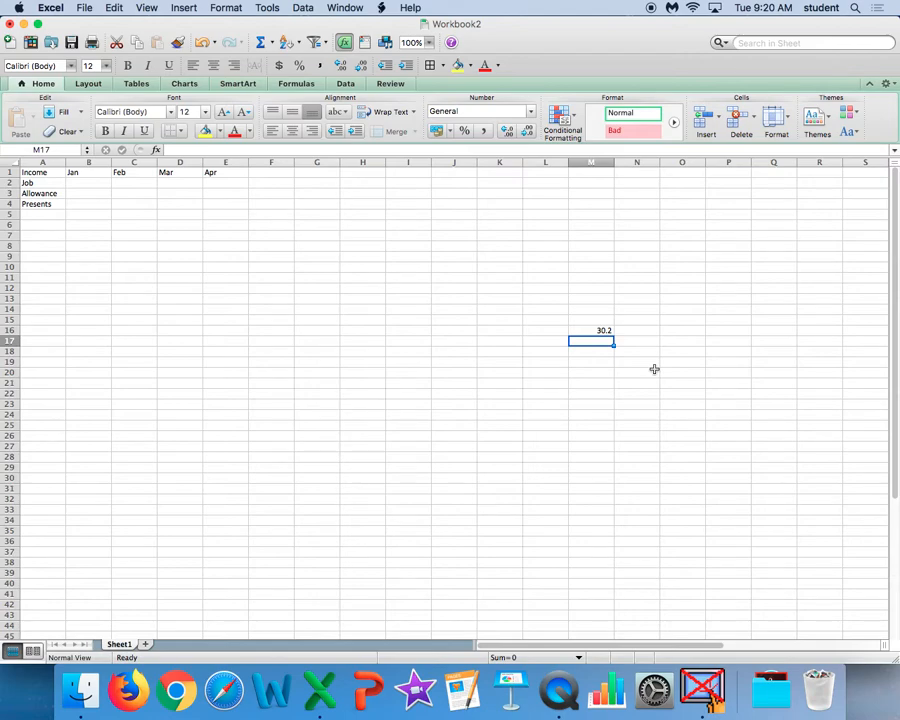
pyautogui.click(603, 328)
pyautogui.press('BackSpace')
pyautogui.click(622, 438)
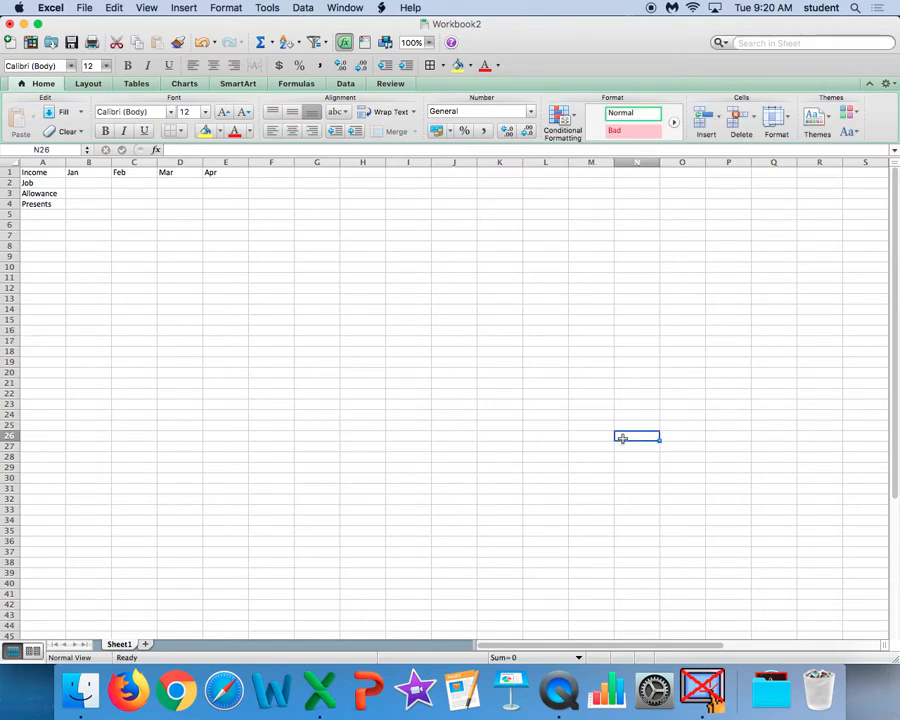
pyautogui.click(268, 298)
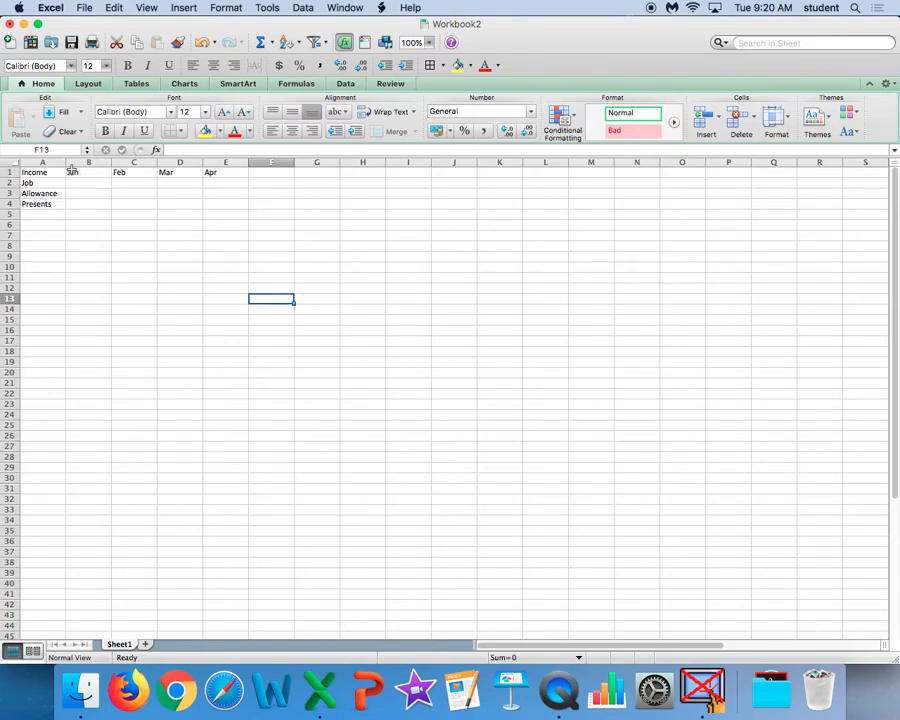
# Format the cells B2 to F5 as Currency with two decimal places and the $ symbol.
pyautogui.moveTo(80, 183); pyautogui.dragTo(259, 214)
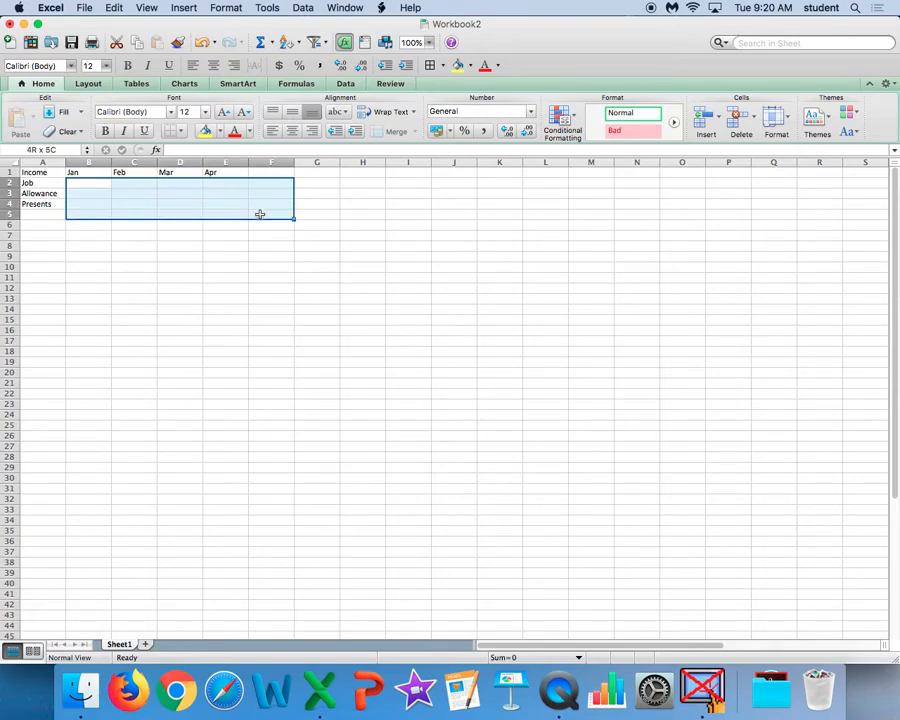
pyautogui.moveTo(259, 214); pyautogui.dragTo(260, 213)
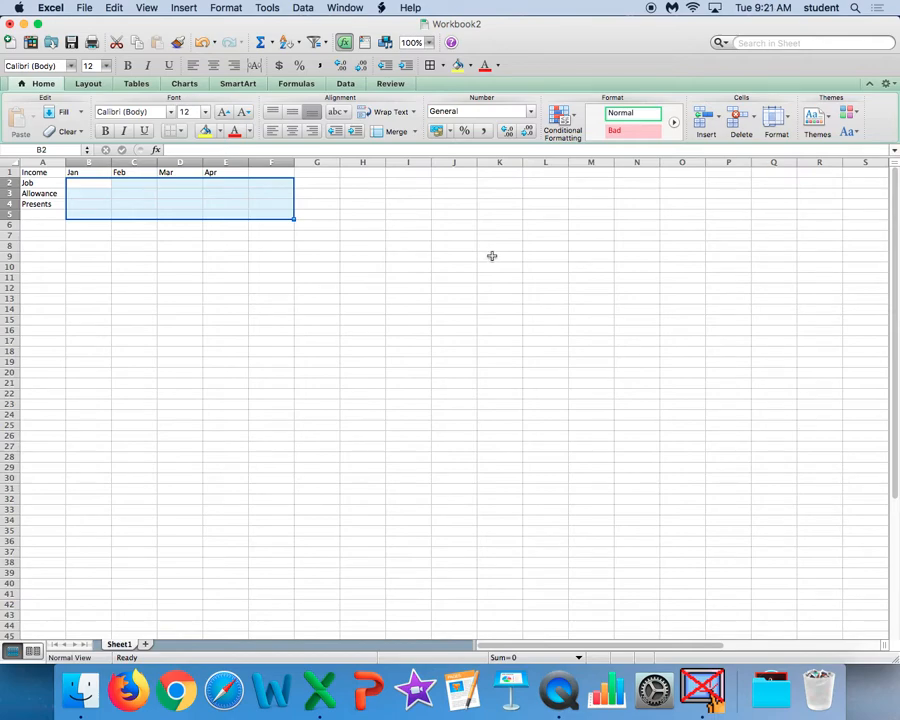
pyautogui.click(226, 9)
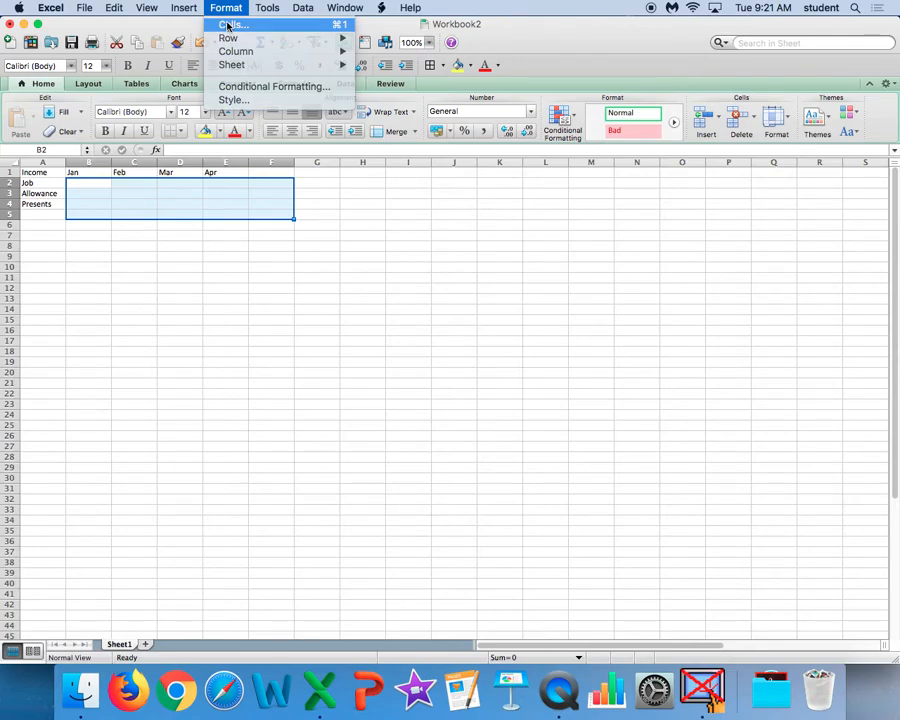
pyautogui.click(228, 25)
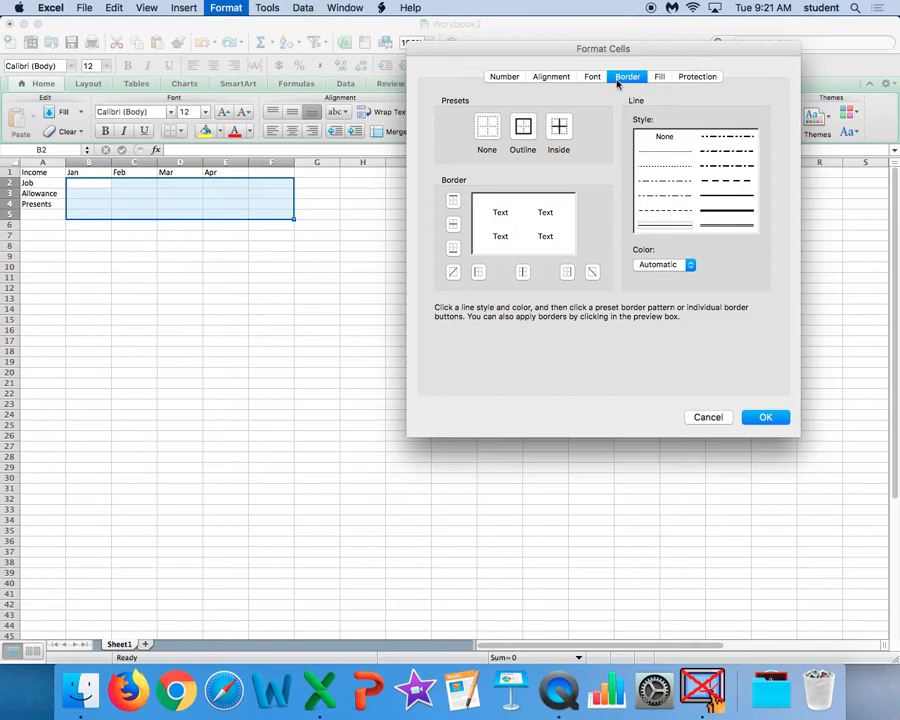
pyautogui.click(503, 78)
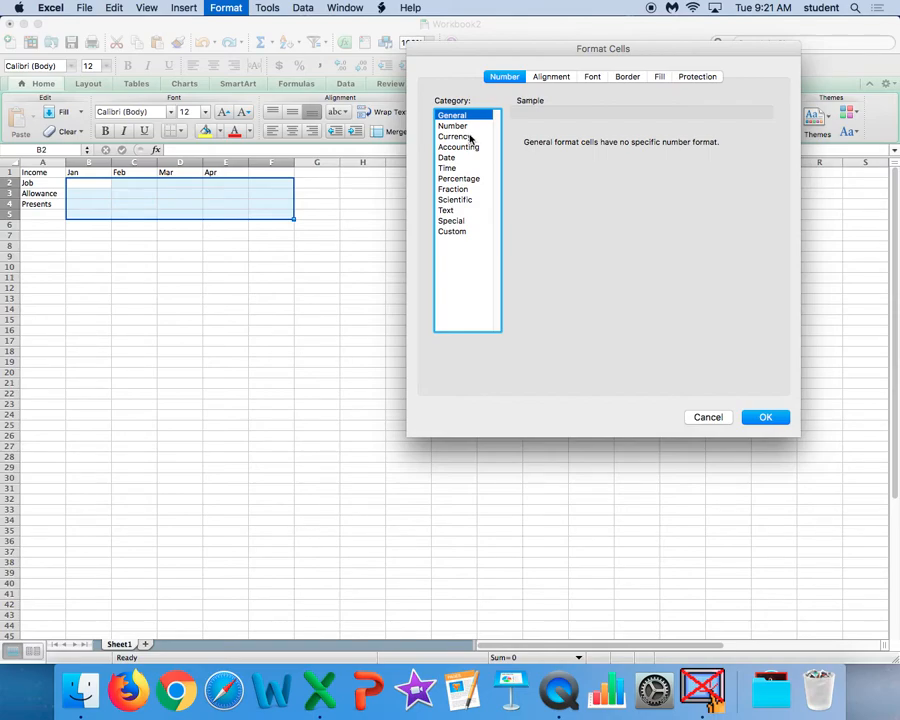
pyautogui.click(468, 137)
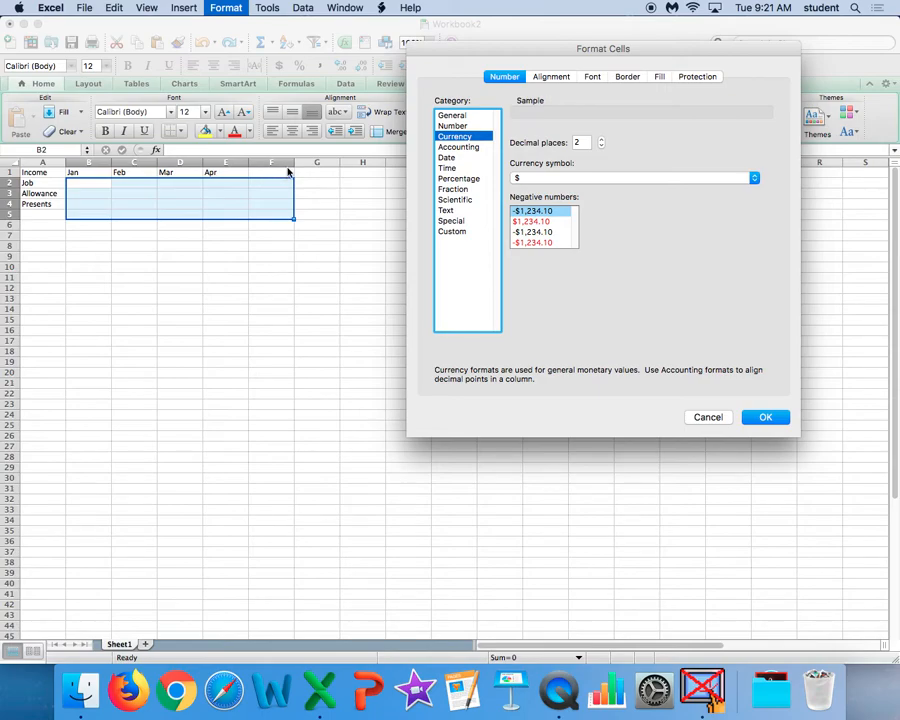
pyautogui.click(766, 417)
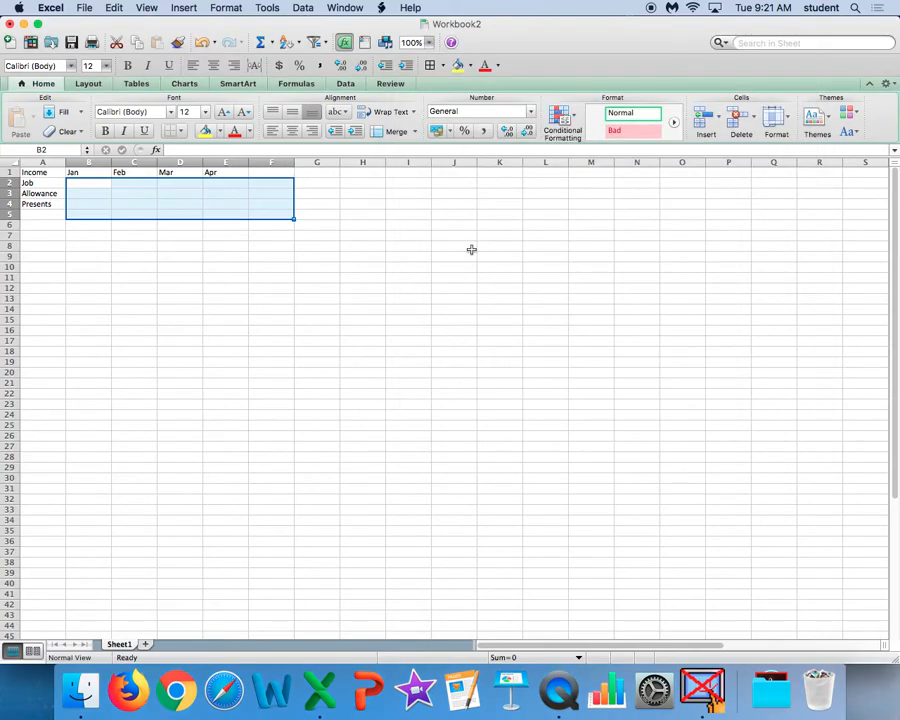
pyautogui.click(264, 228)
# Enter the January income: 40 for Job in B2 and 10 for Allowance in B3.
pyautogui.click(88, 183)
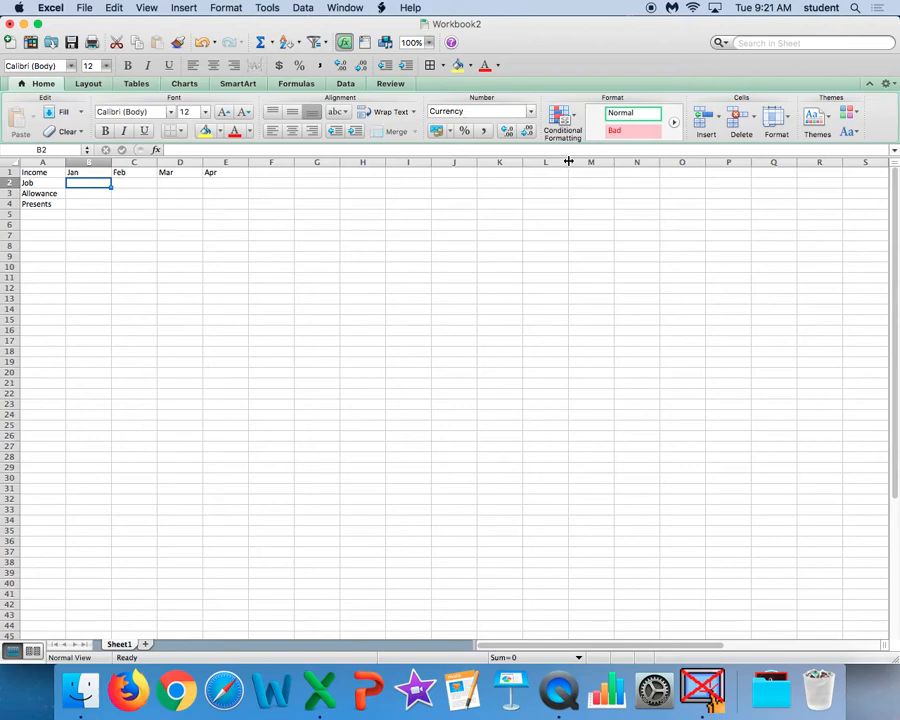
pyautogui.write('40')
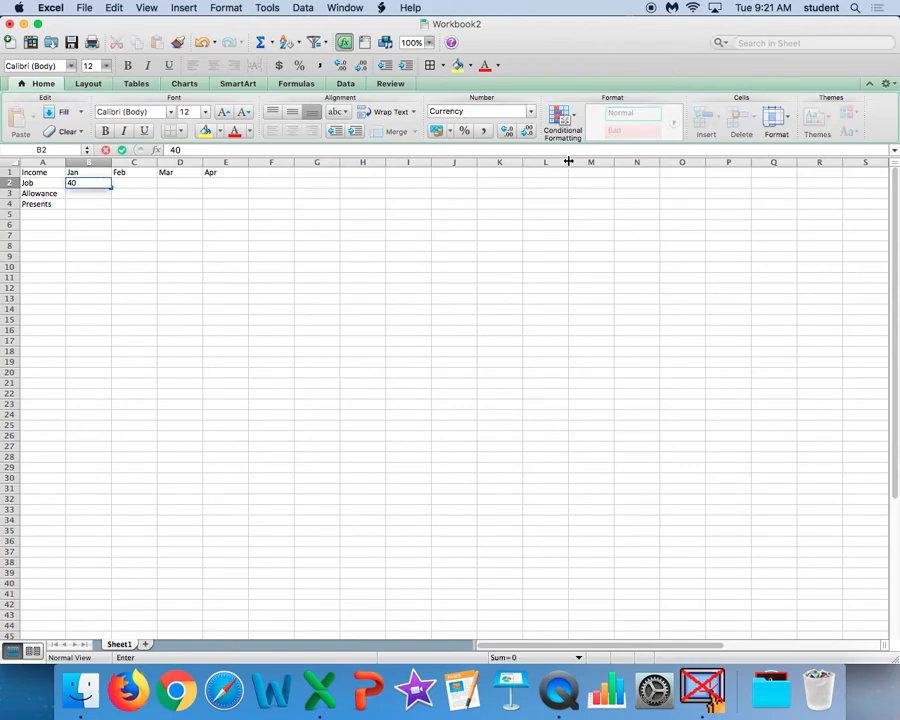
pyautogui.press('Return')
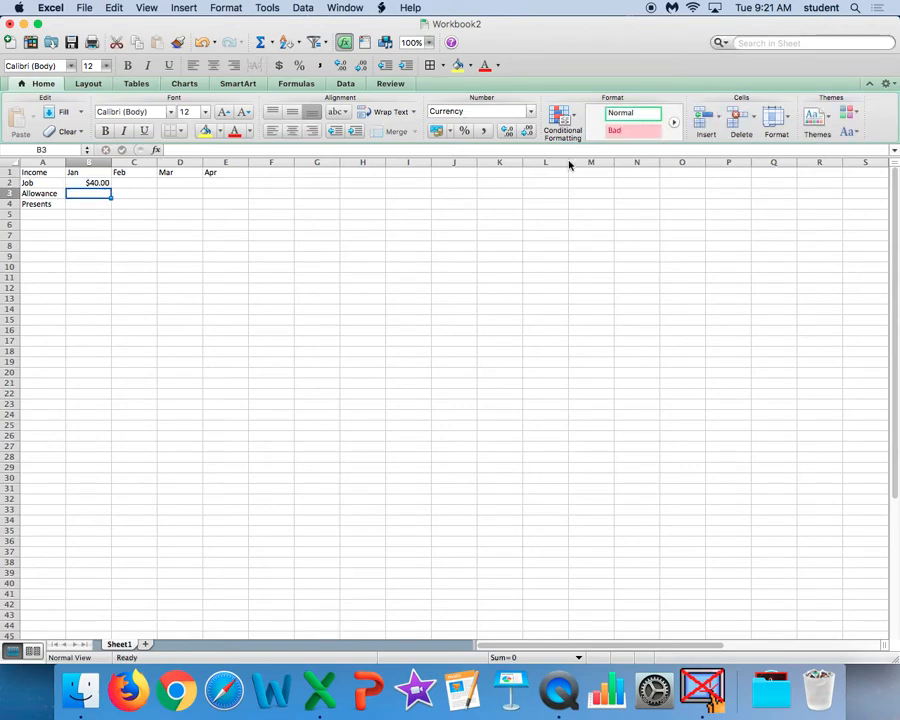
pyautogui.write('10')
pyautogui.press('Return')
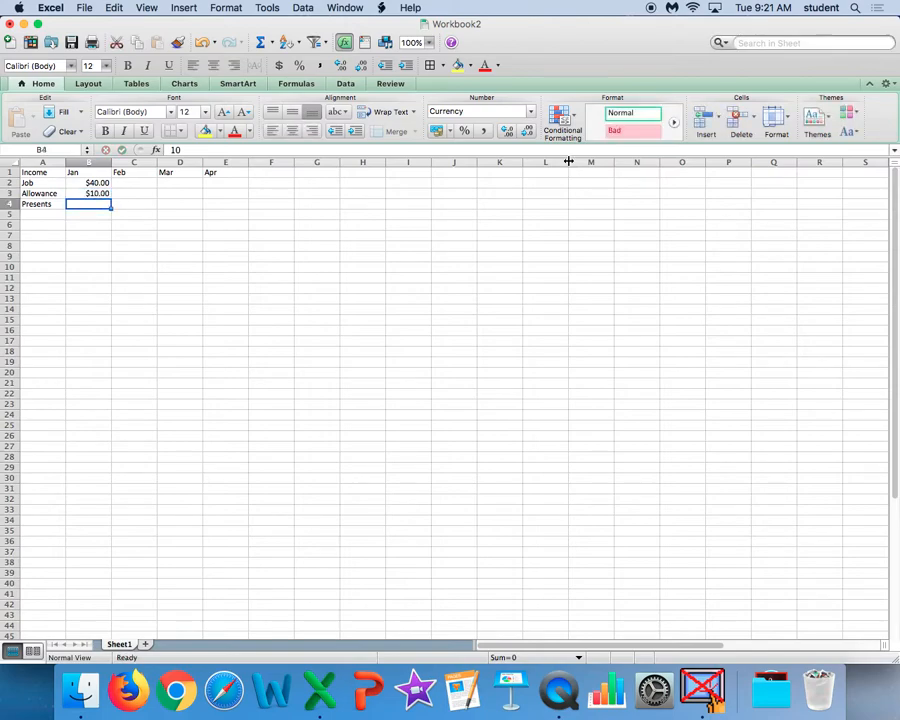
# Enter the February income: 25 for Job in C2 and 10 for Allowance in C3.
pyautogui.press('Right')
pyautogui.press('Up')
pyautogui.press('Up')
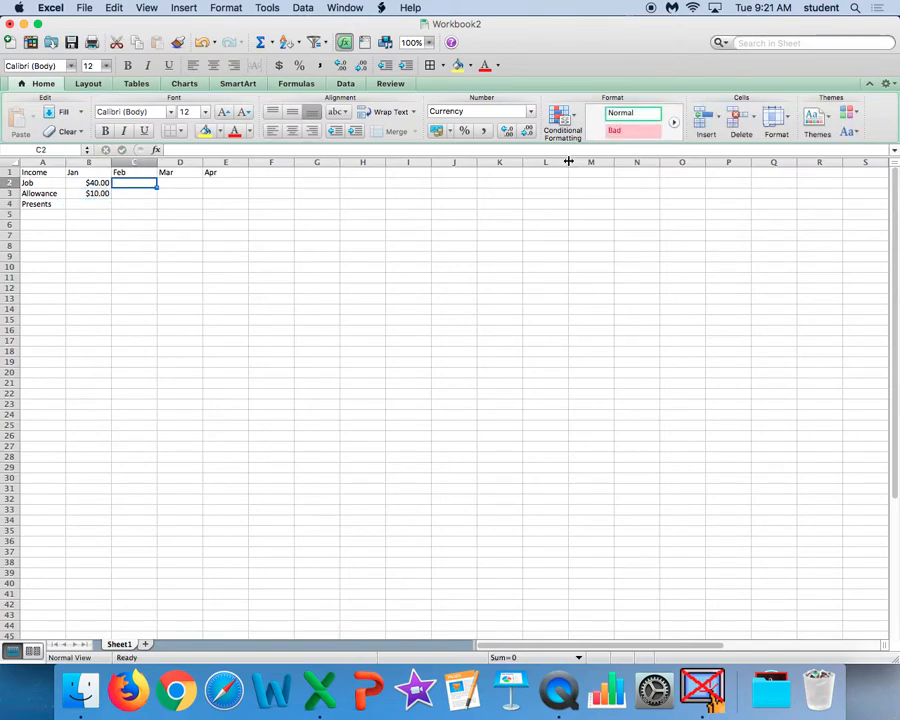
pyautogui.write('25')
pyautogui.press('Return')
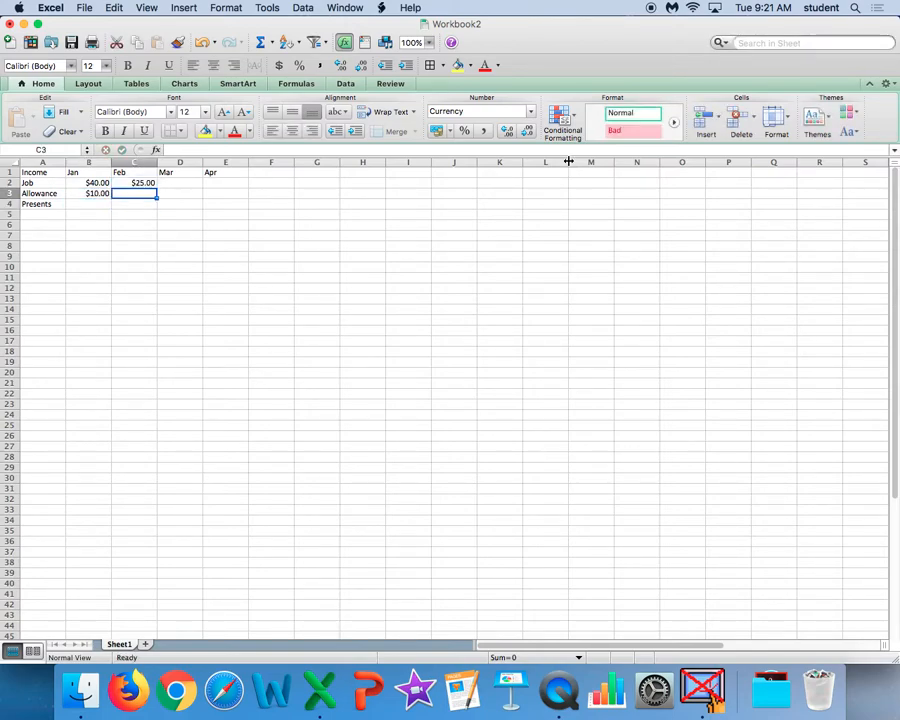
pyautogui.write('10')
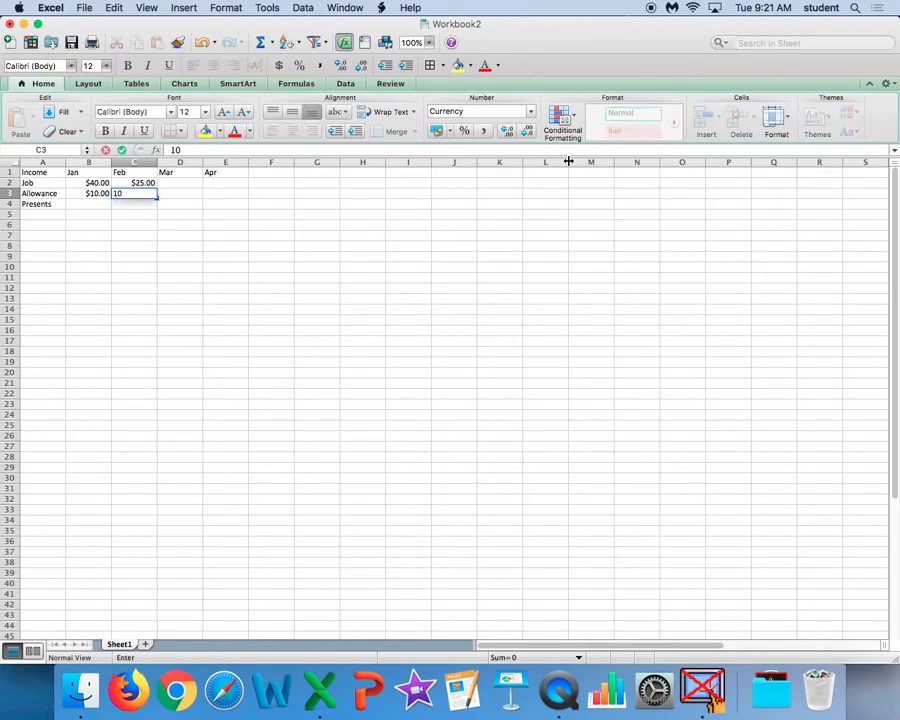
pyautogui.press('Right')
# Enter the March income in D2 to D4: 20 for Job, 10 for Allowance and 100 for Presents.
pyautogui.press('Up')
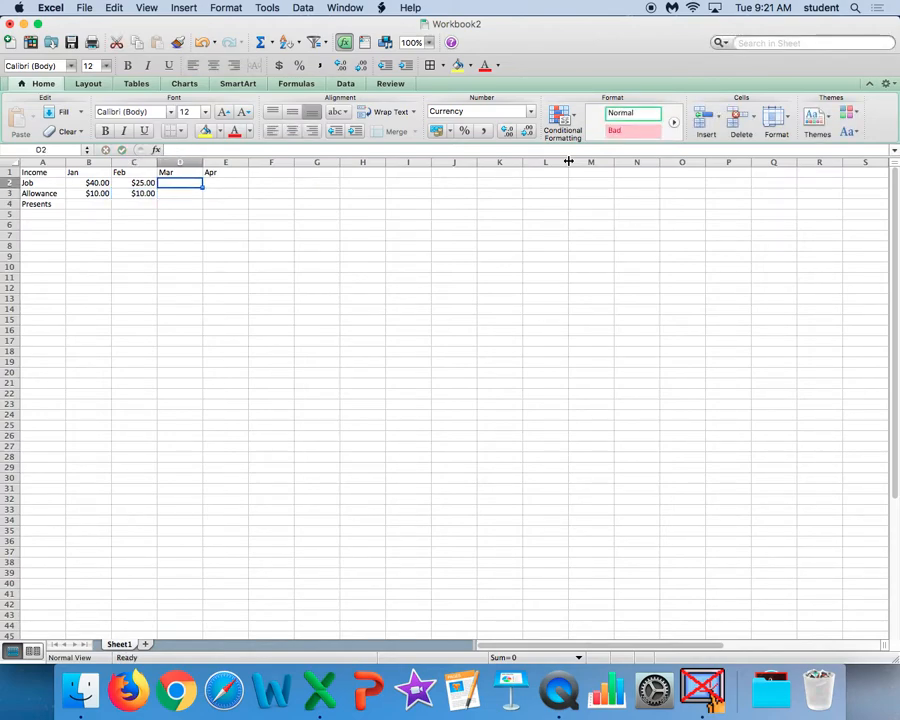
pyautogui.write('20')
pyautogui.press('Return')
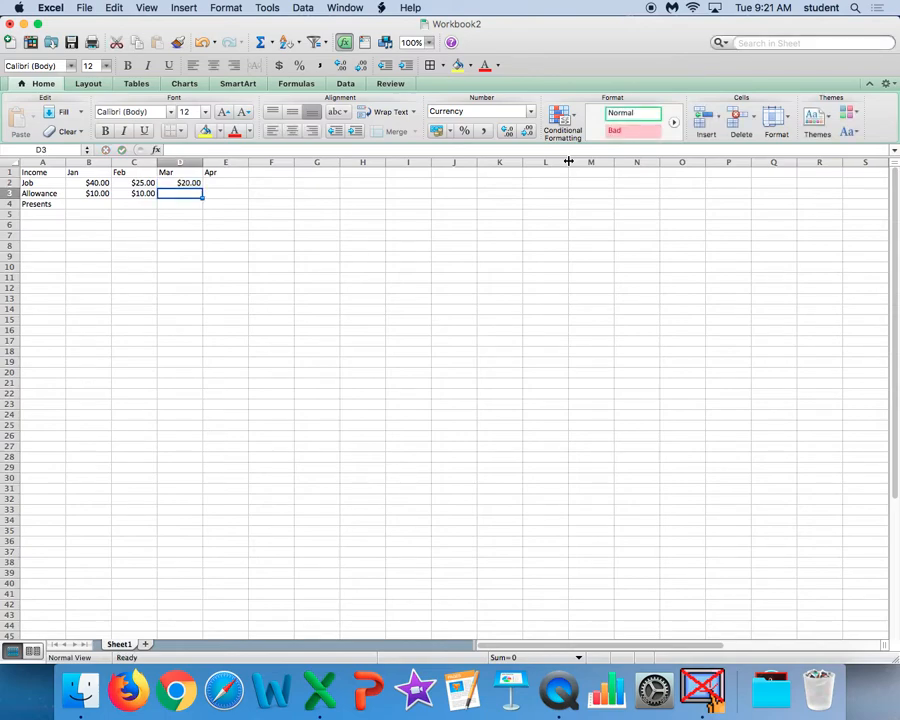
pyautogui.write('10')
pyautogui.press('Return')
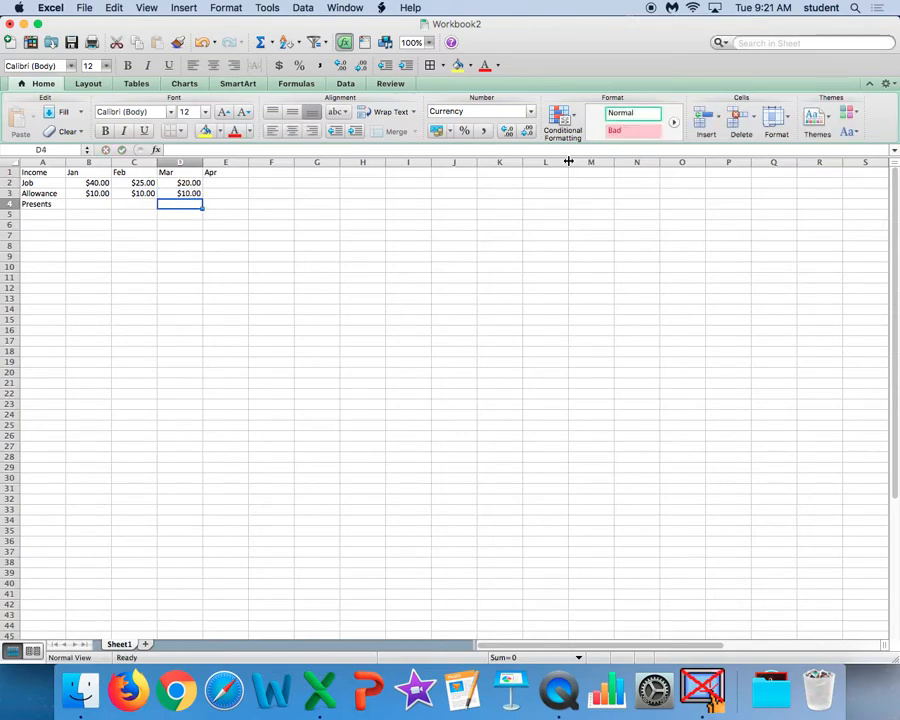
pyautogui.write('100')
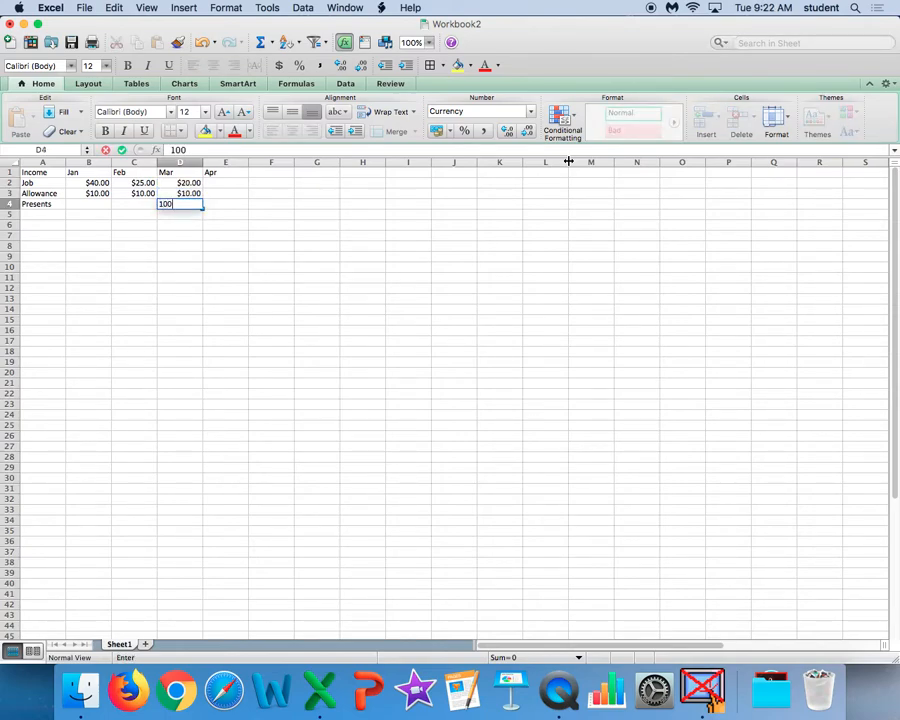
pyautogui.press('Tab')
# Enter the April income: 50 for Job in E2 and 10 for Allowance in E3.
pyautogui.press('Up')
pyautogui.press('Up')
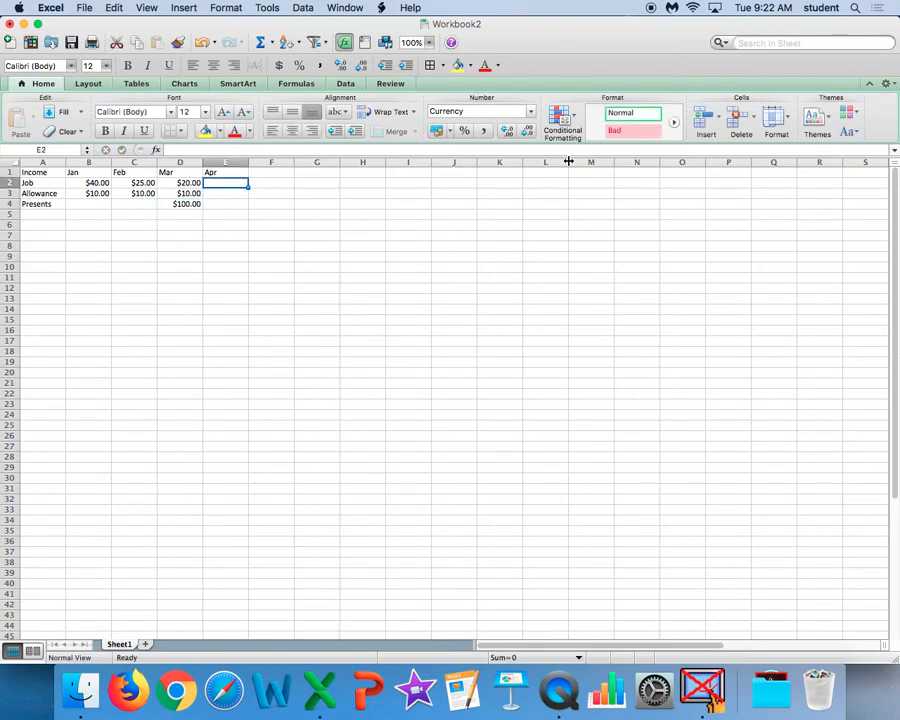
pyautogui.write('50')
pyautogui.press('Return')
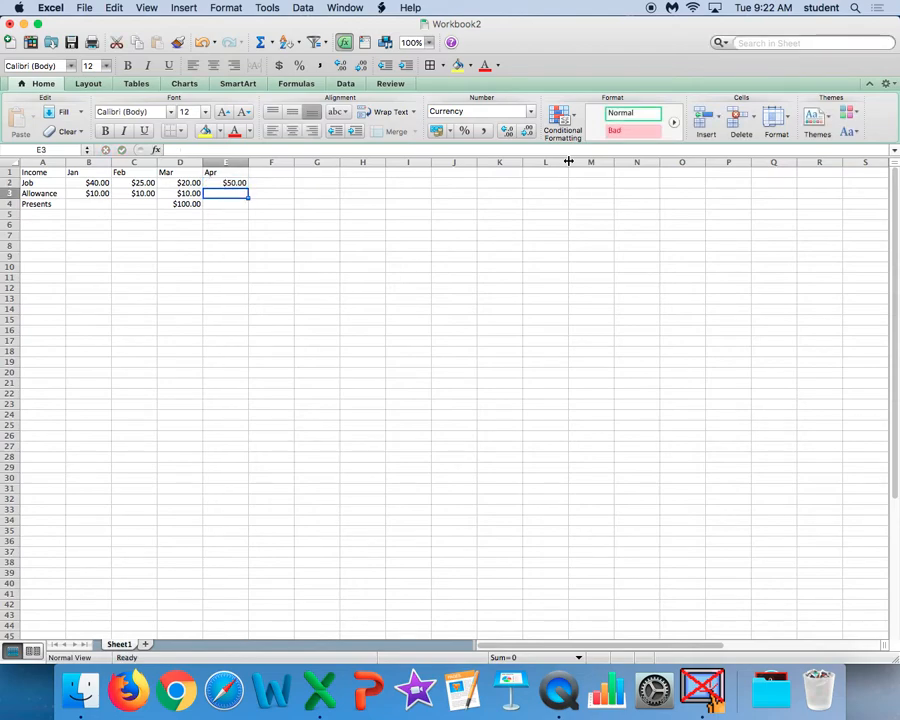
pyautogui.write('10')
pyautogui.press('Return')
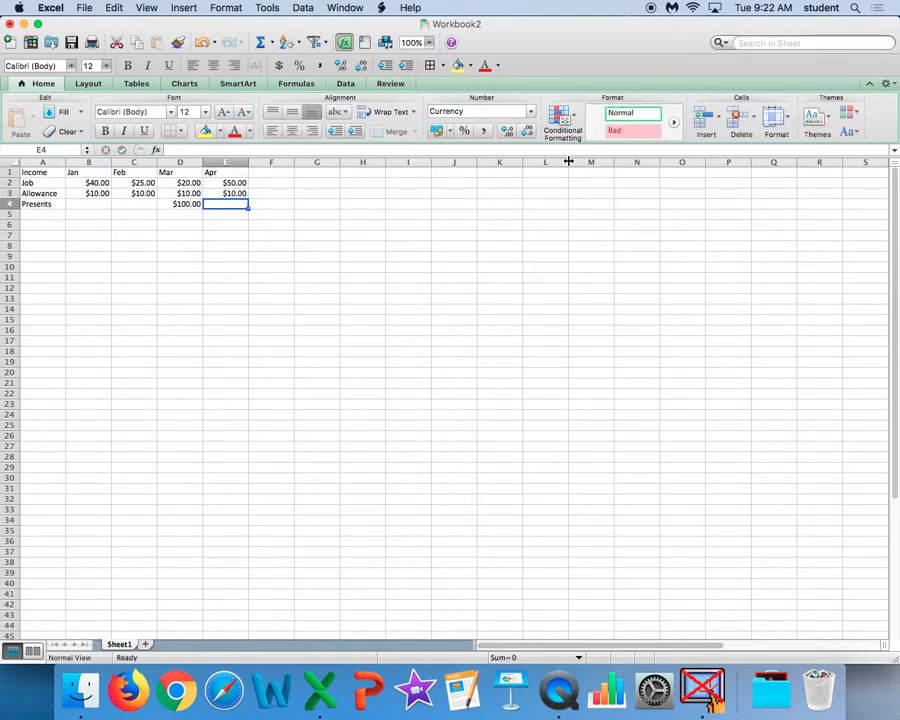
# Add the column heading Total in F1, beside Apr.
pyautogui.click(268, 173)
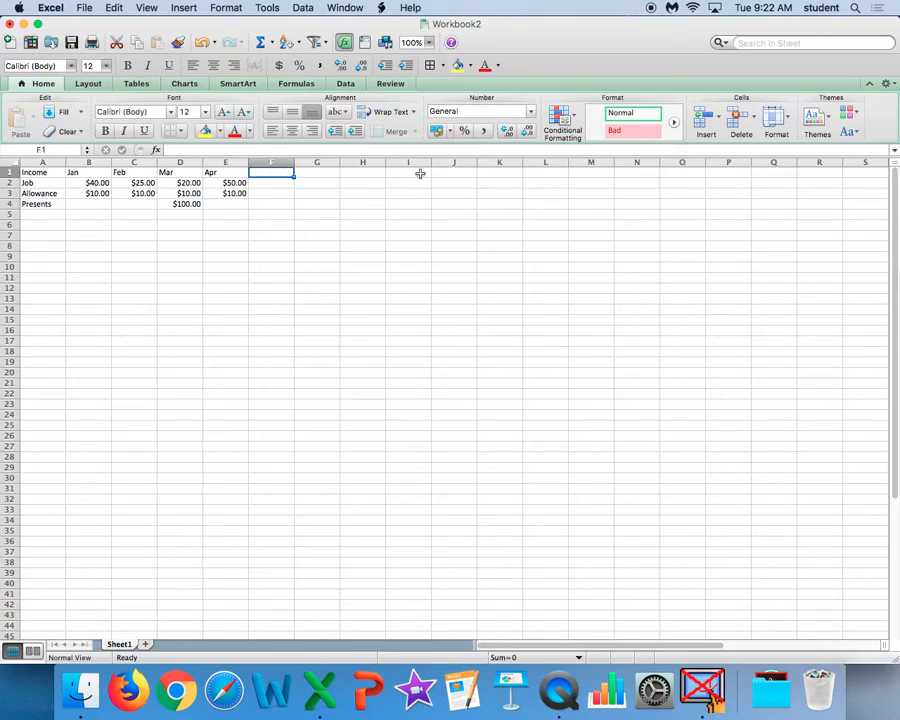
pyautogui.write('Total')
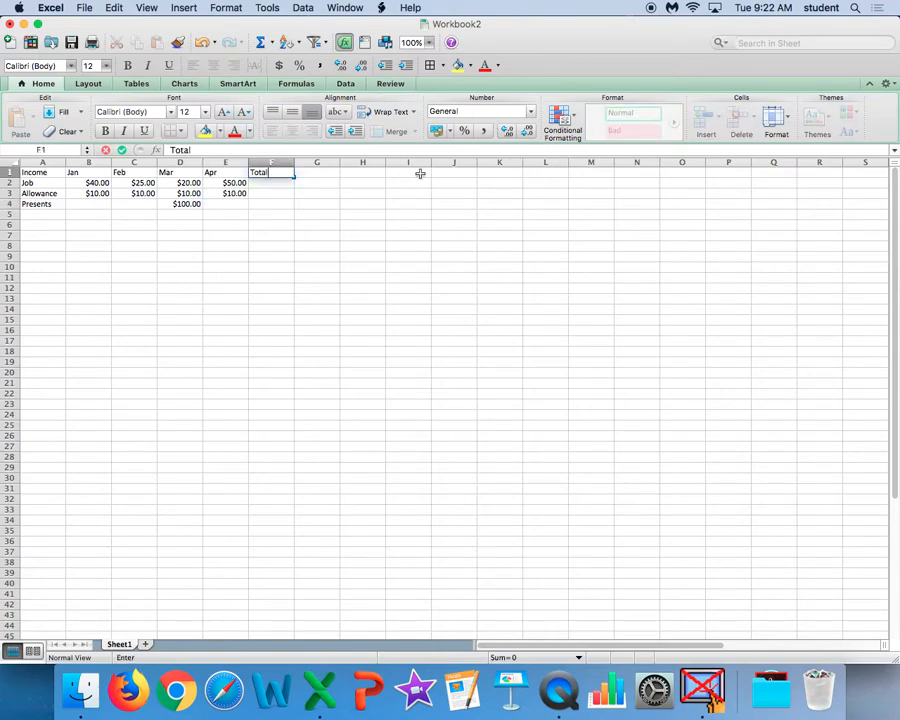
pyautogui.click(317, 246)
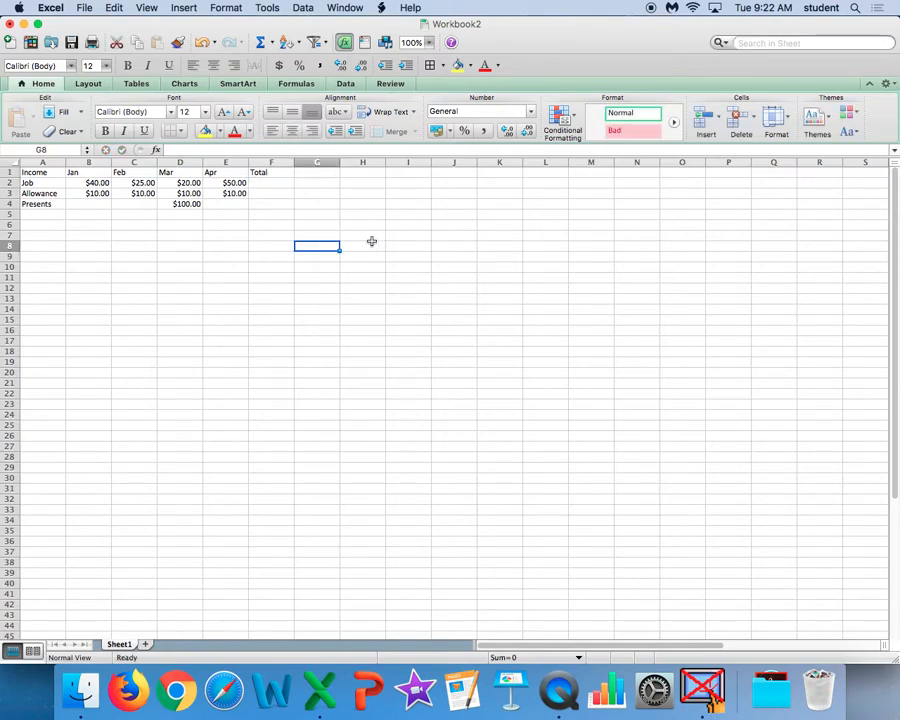
# Total the Job income in F2 with the SUM function over B2:E2, using the Formula Builder.
pyautogui.click(276, 182)
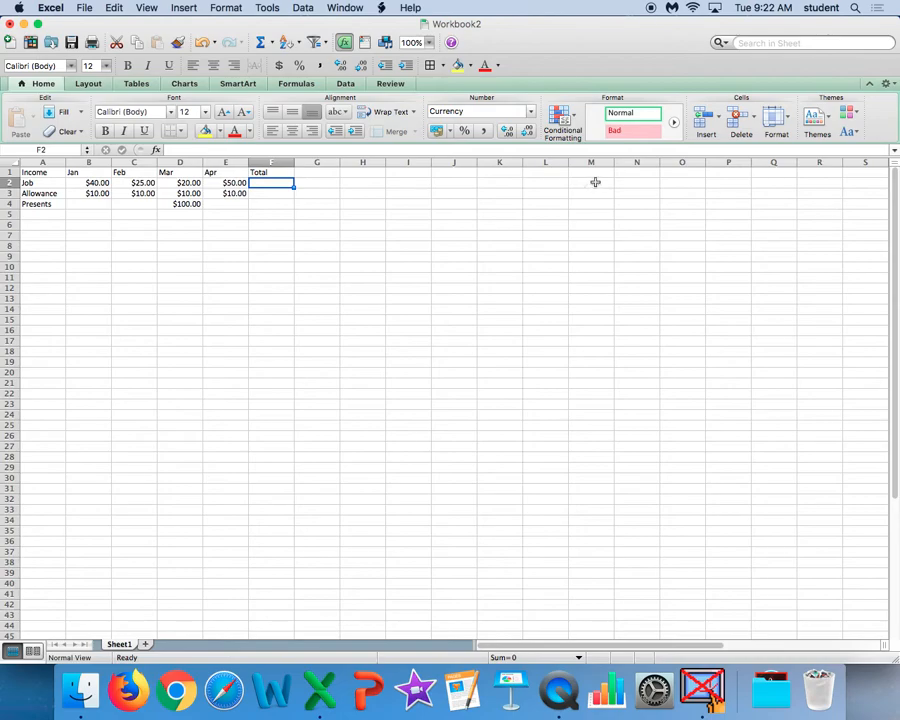
pyautogui.click(155, 150)
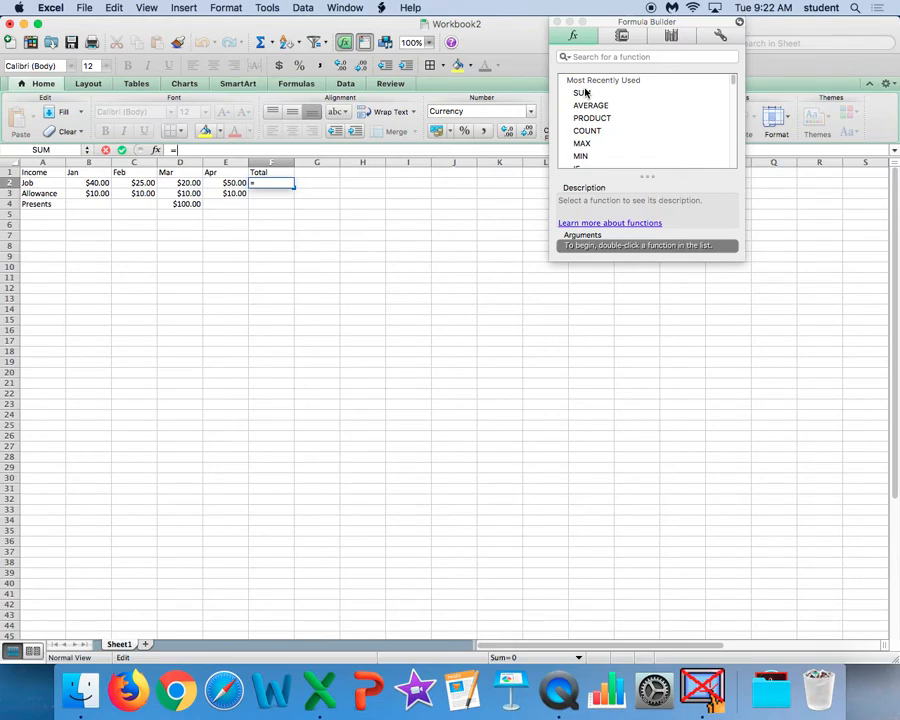
pyautogui.doubleClick(585, 93)
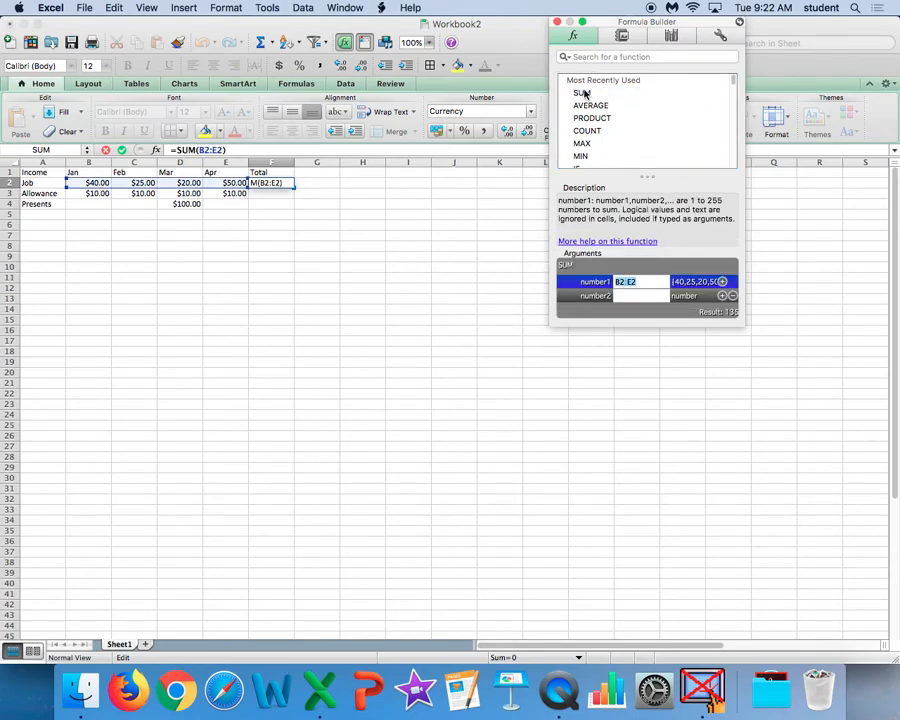
pyautogui.moveTo(90, 182); pyautogui.dragTo(232, 187)
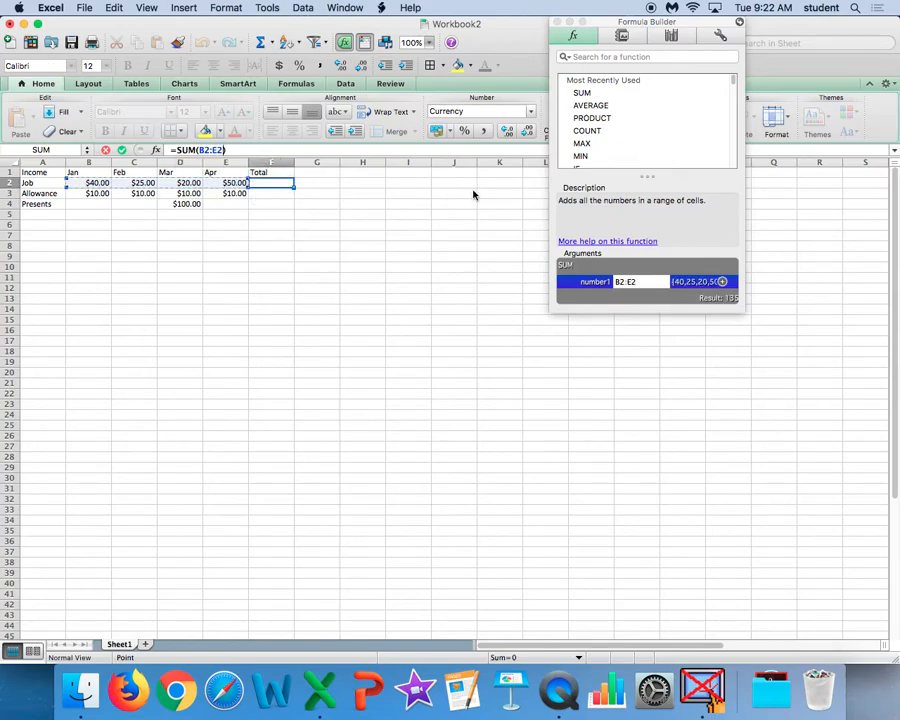
pyautogui.press('Return')
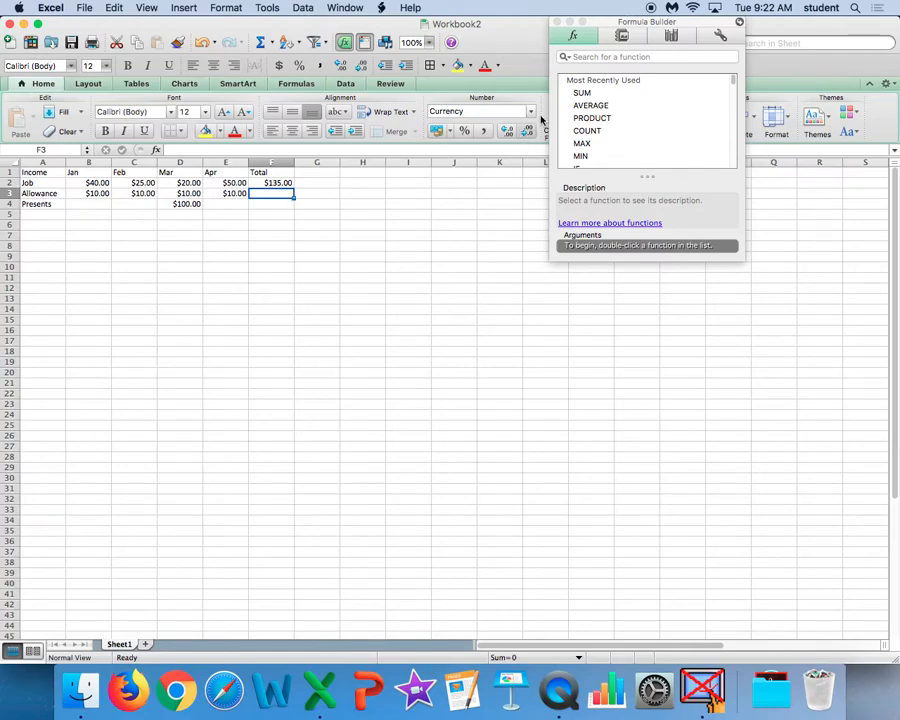
# Total the Allowance income in F3 with the SUM function over B3:E3.
pyautogui.click(579, 93)
pyautogui.doubleClick(579, 93)
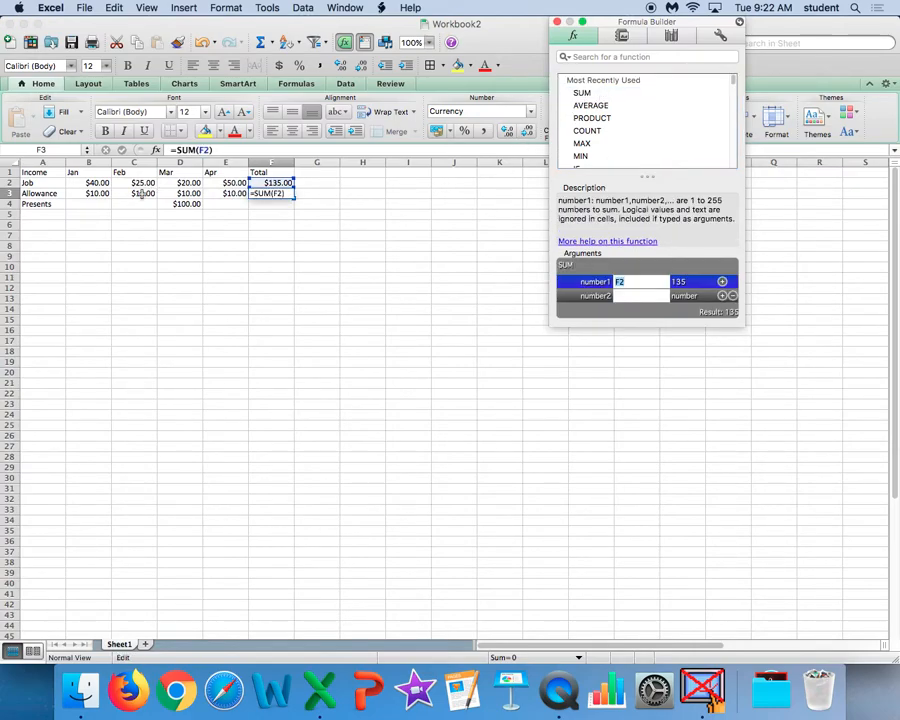
pyautogui.moveTo(80, 194); pyautogui.dragTo(229, 198)
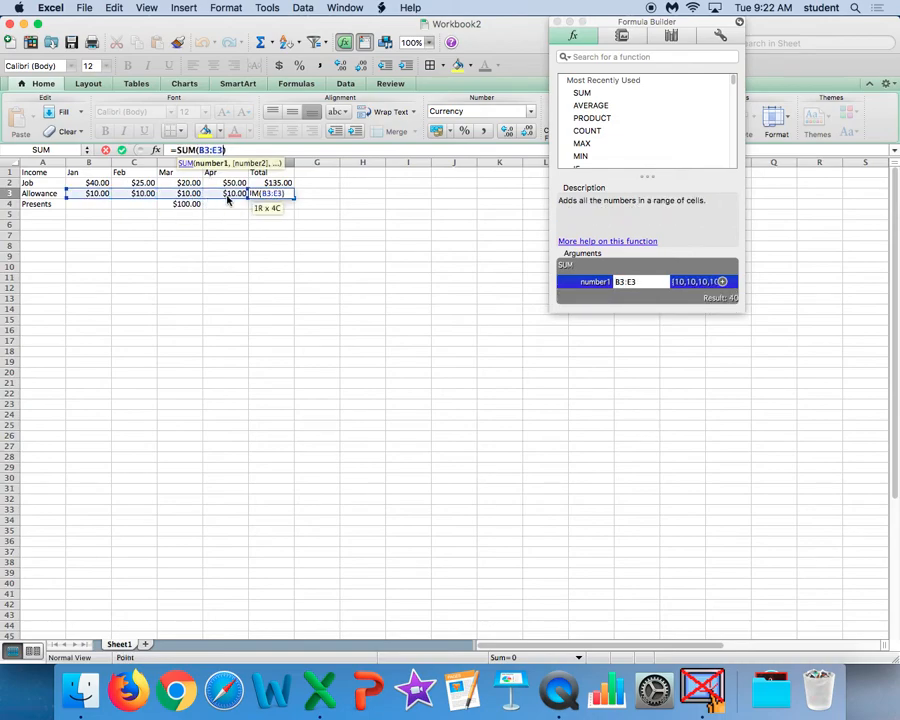
pyautogui.press('Return')
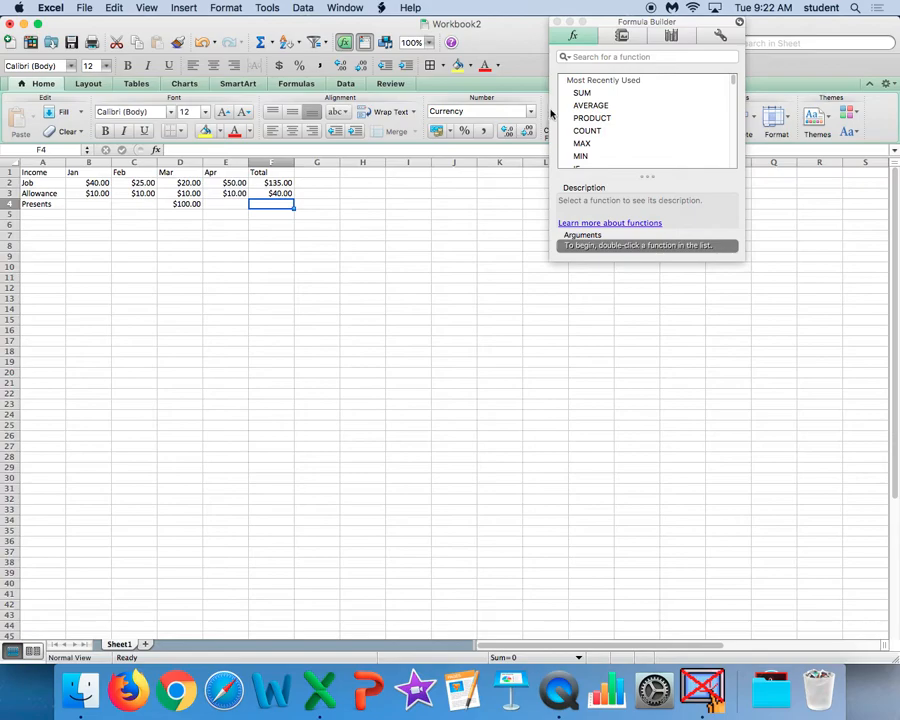
# Total the Presents income in F4 with the SUM function over B4:E4.
pyautogui.doubleClick(580, 92)
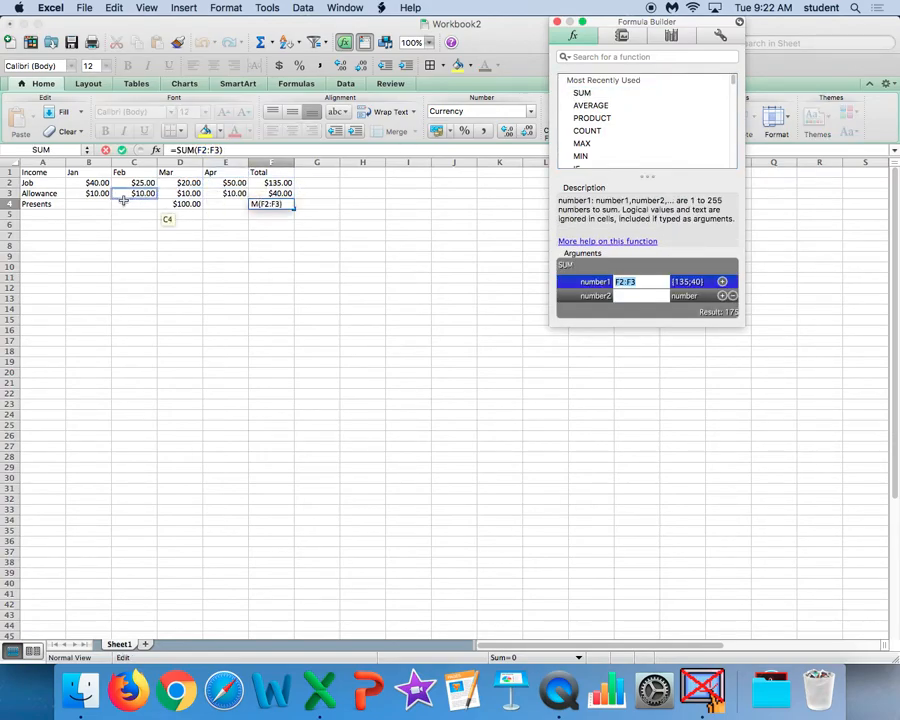
pyautogui.moveTo(99, 204); pyautogui.dragTo(211, 204)
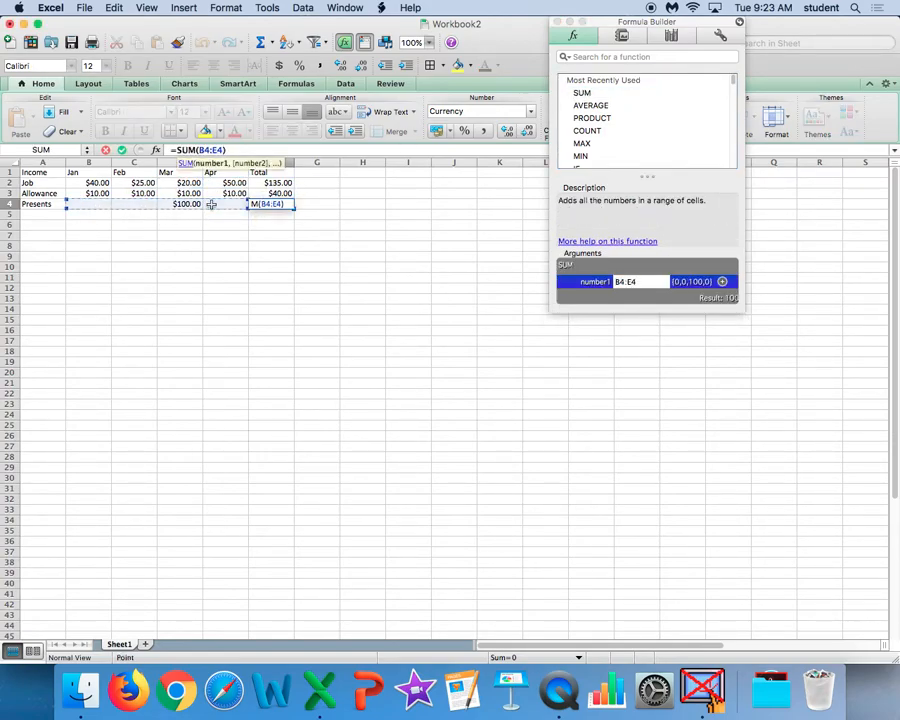
pyautogui.press('Return')
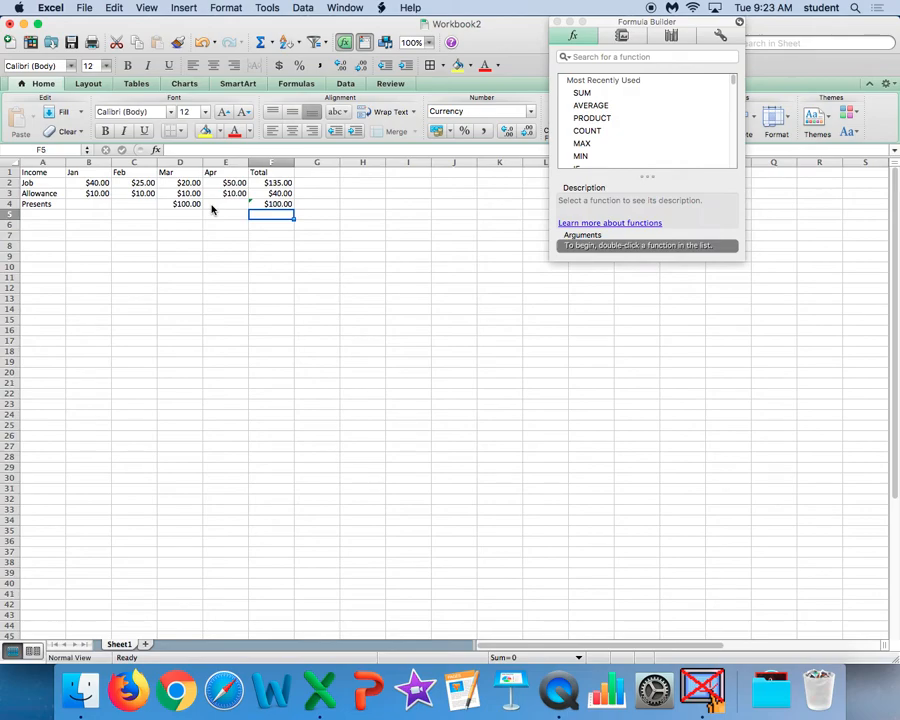
# Enter 10 as the April Presents income in E4 and check the Presents total in F4.
pyautogui.click(264, 204)
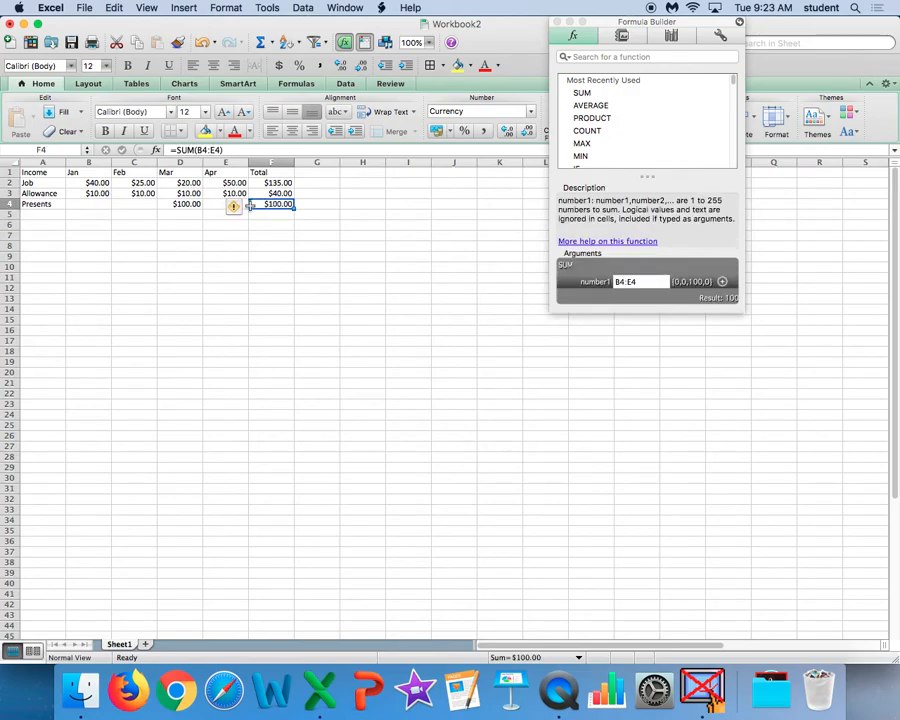
pyautogui.click(190, 204)
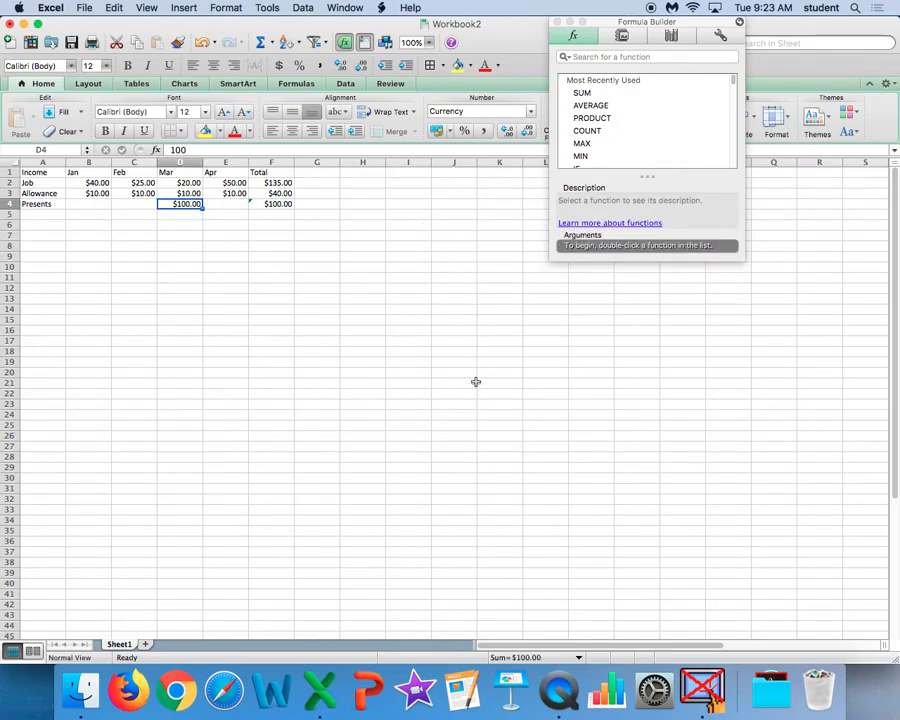
pyautogui.click(272, 204)
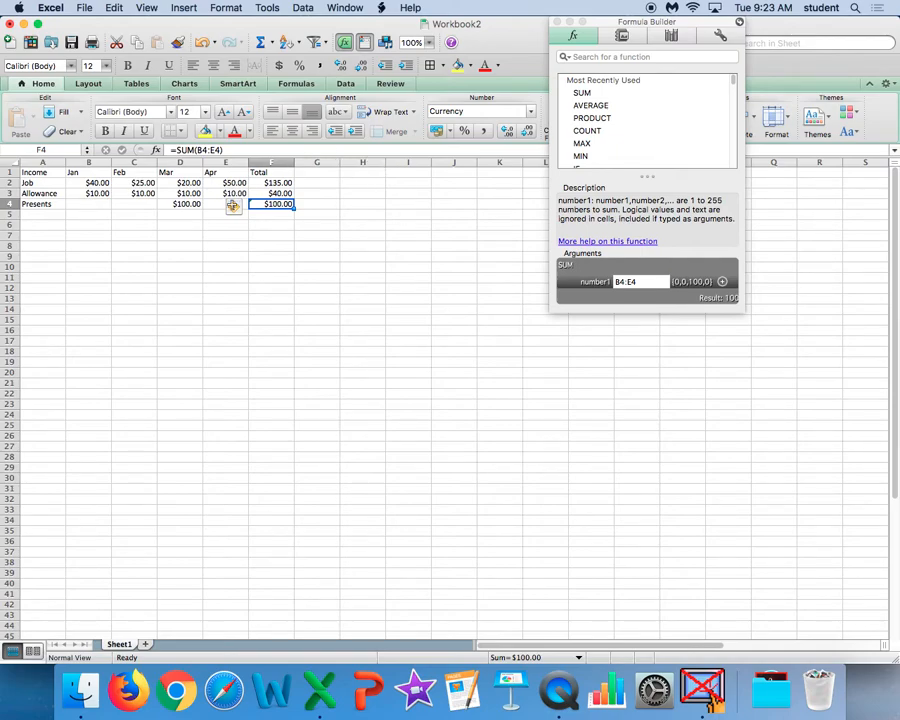
pyautogui.click(186, 206)
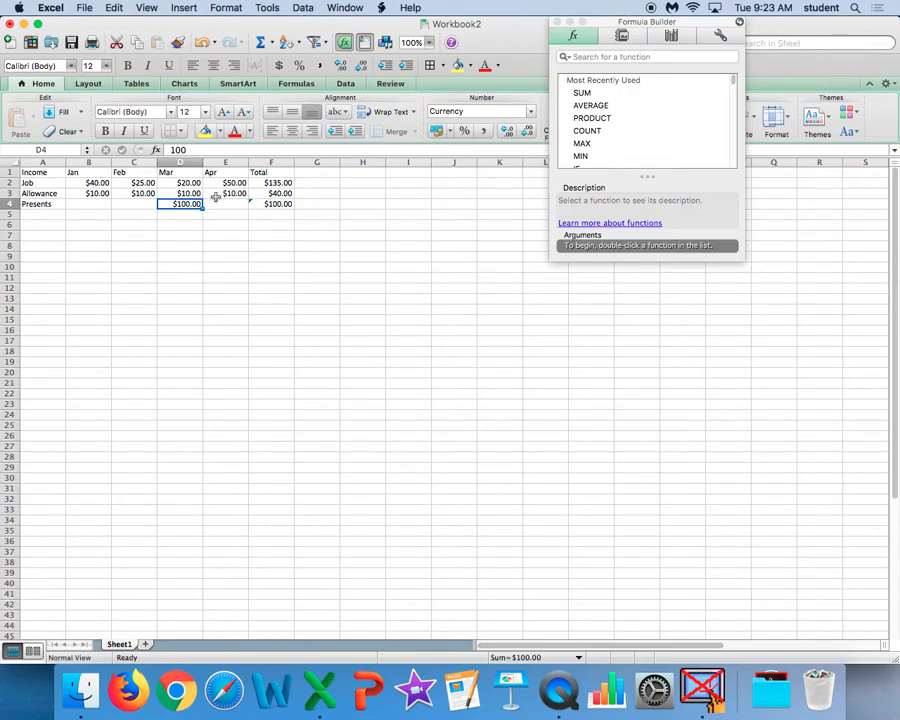
pyautogui.click(243, 205)
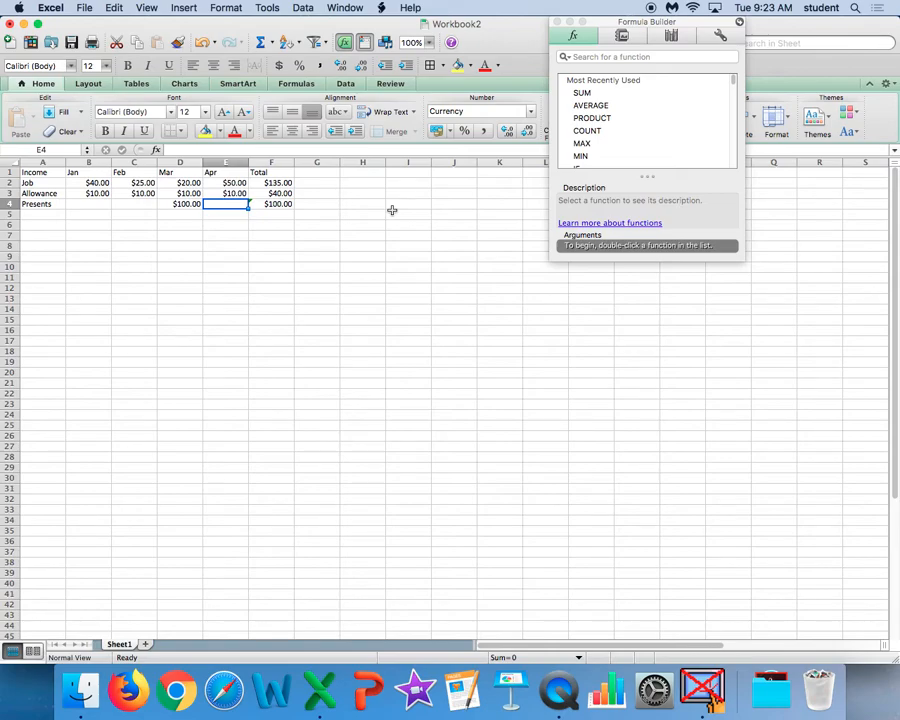
pyautogui.write('10')
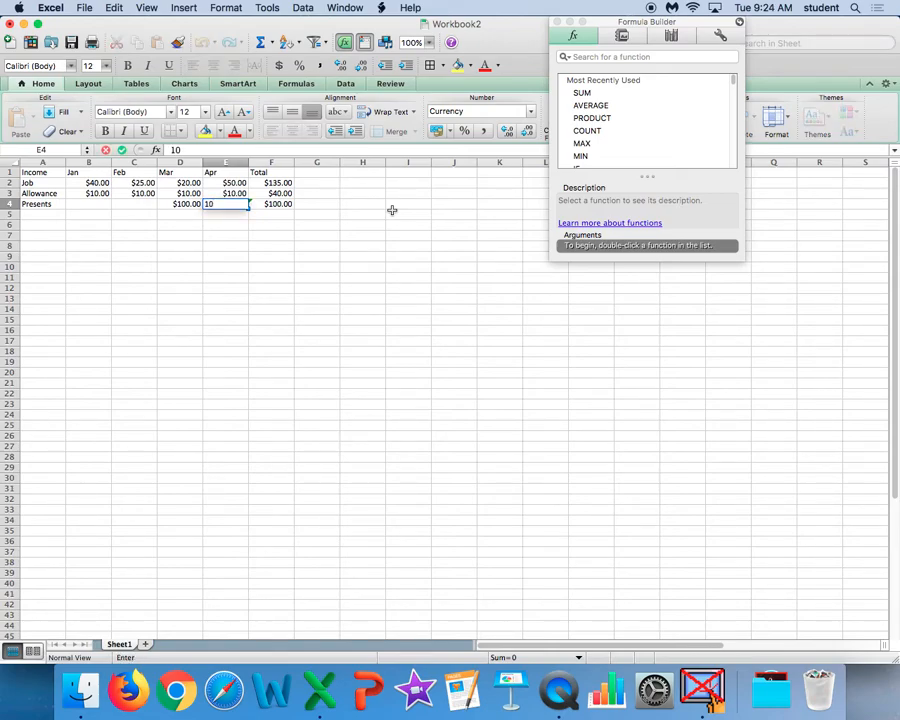
pyautogui.click(321, 279)
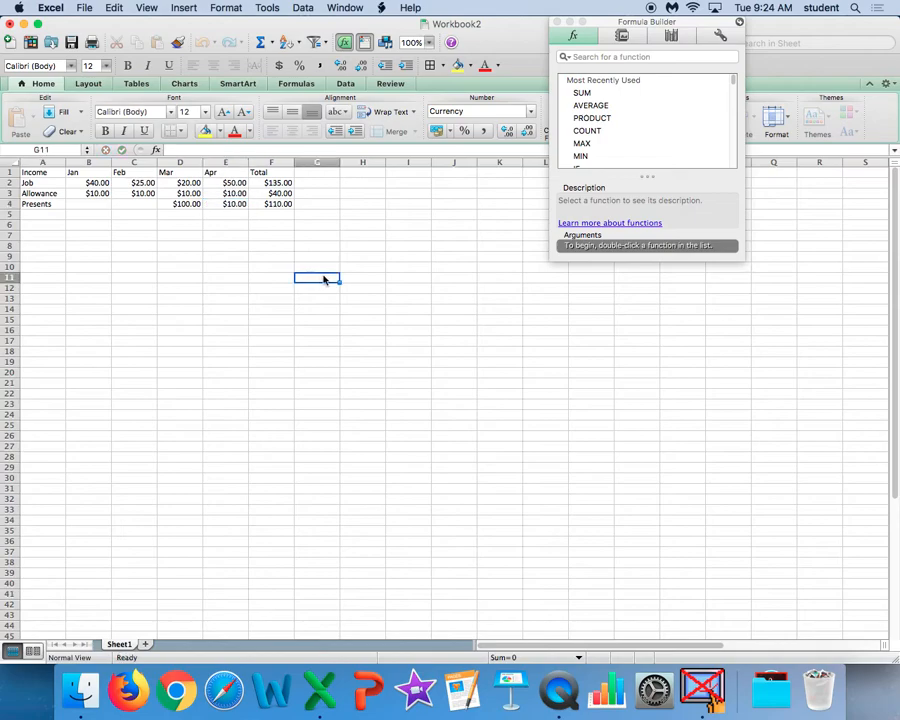
pyautogui.click(278, 204)
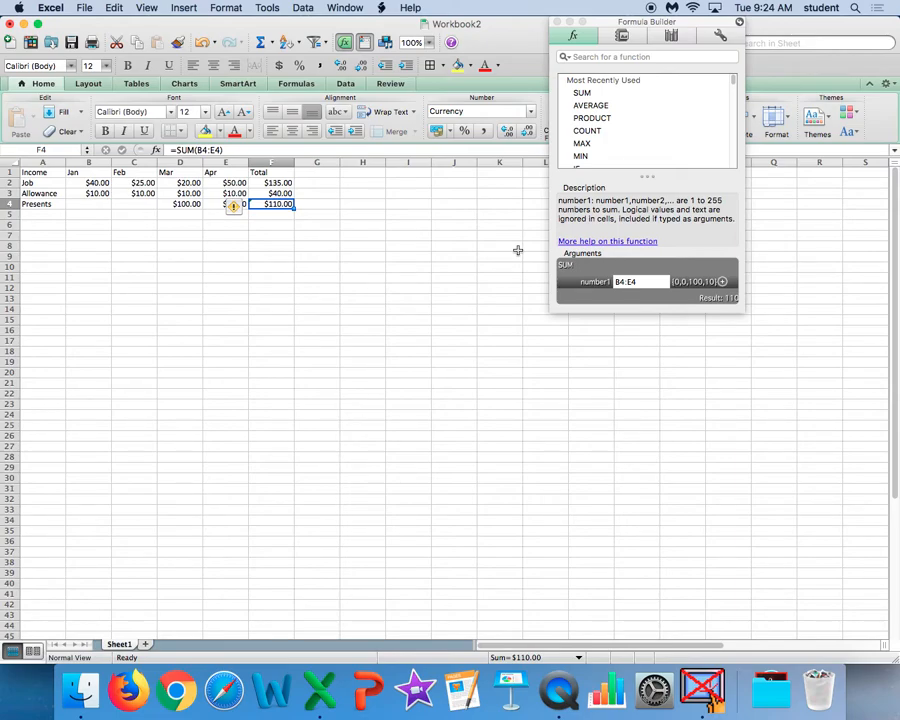
pyautogui.click(440, 265)
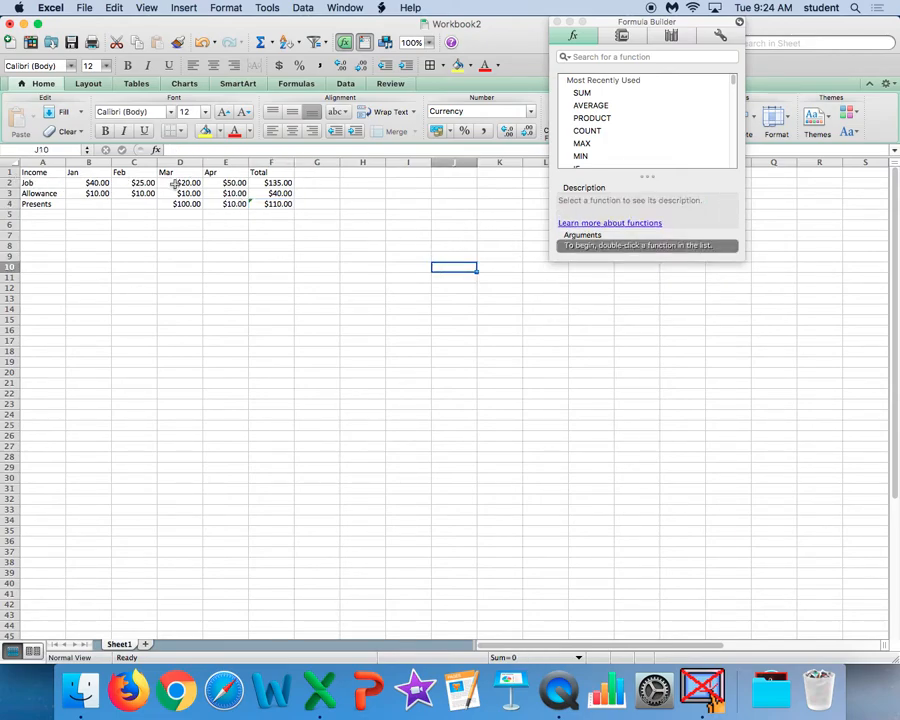
# Label the row below Presents as Grand Total in A5.
pyautogui.moveTo(277, 183); pyautogui.dragTo(275, 205)
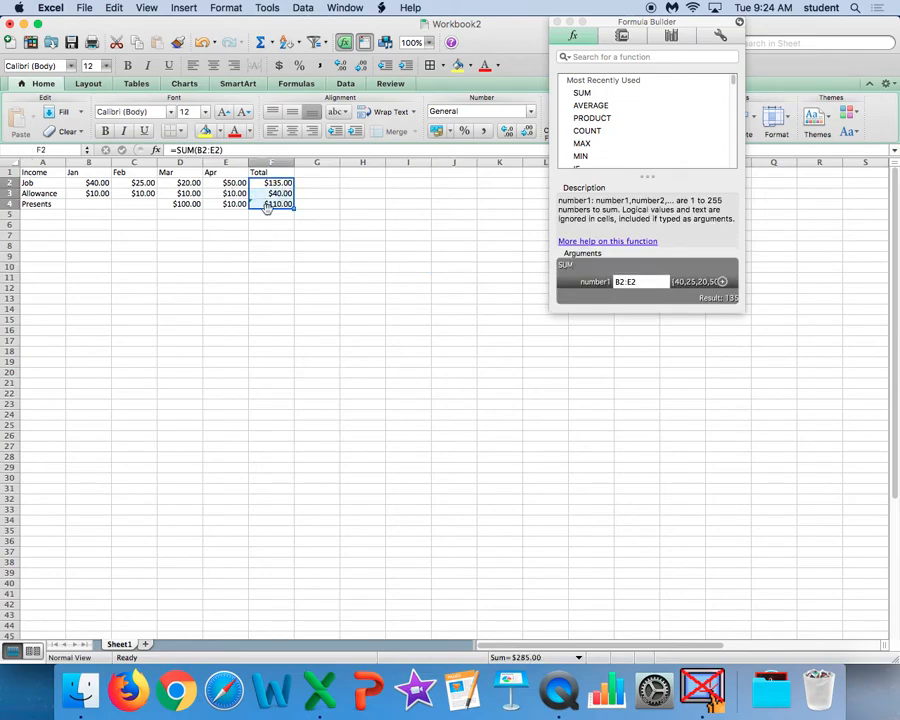
pyautogui.click(44, 214)
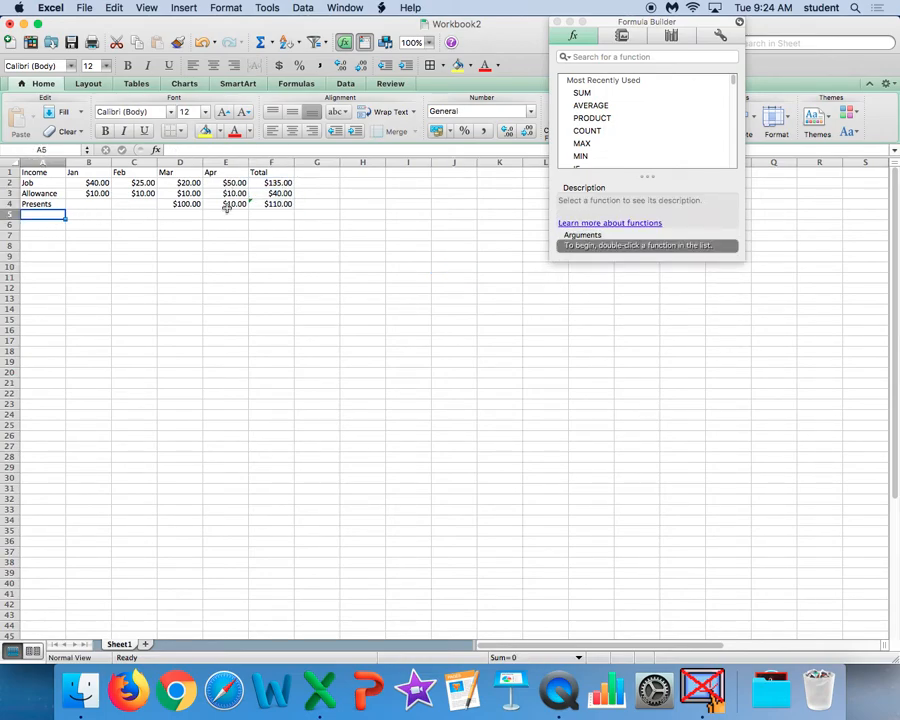
pyautogui.write('Grand')
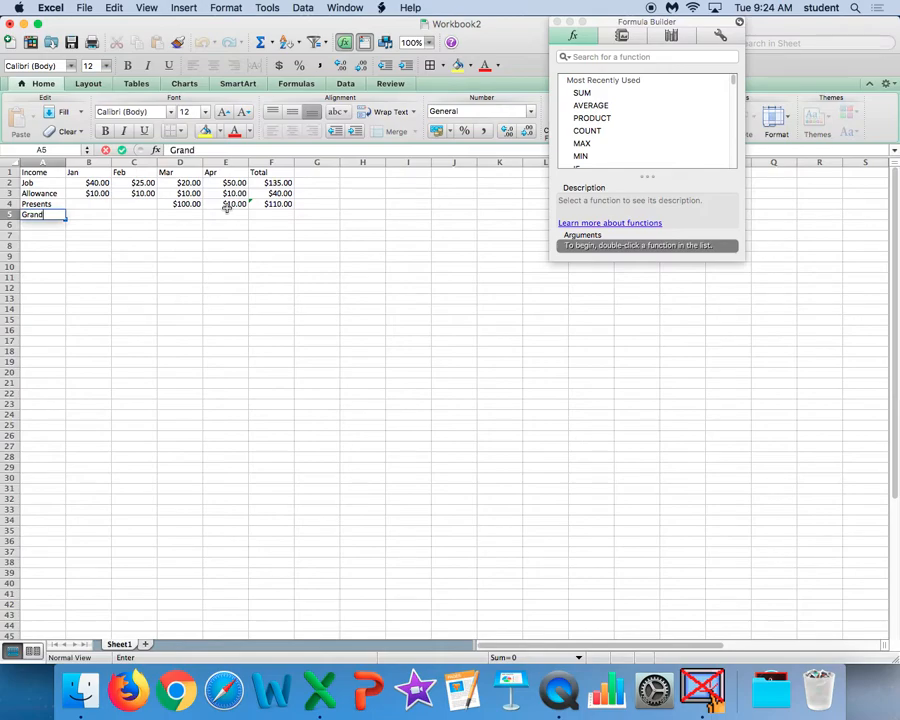
pyautogui.write(' Total')
# Calculate the grand total in F5 with the SUM function over F2:F4.
pyautogui.click(278, 214)
pyautogui.doubleClick(583, 94)
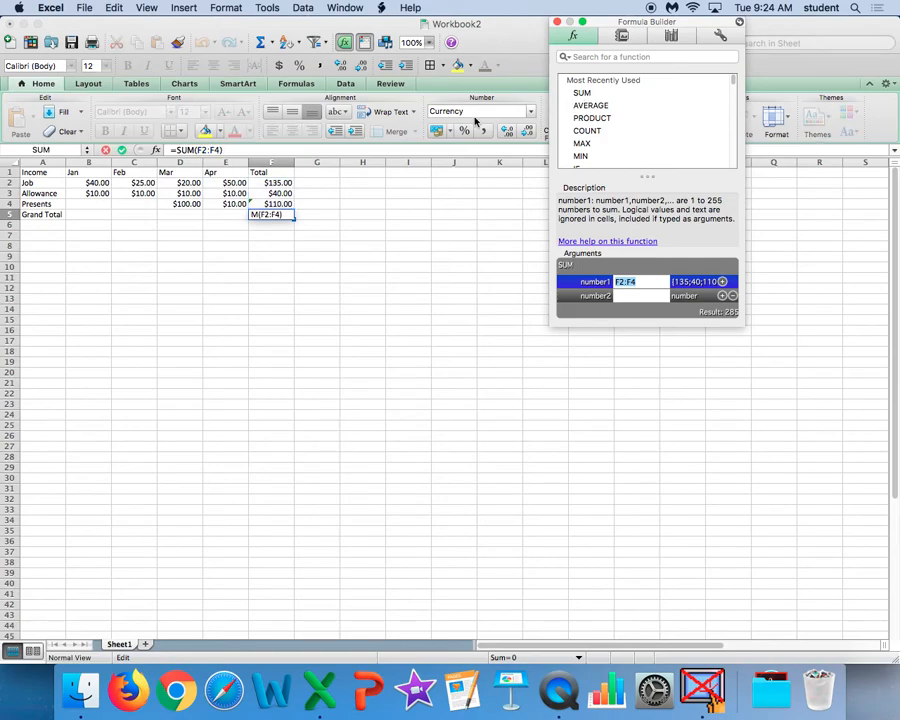
pyautogui.click(272, 184)
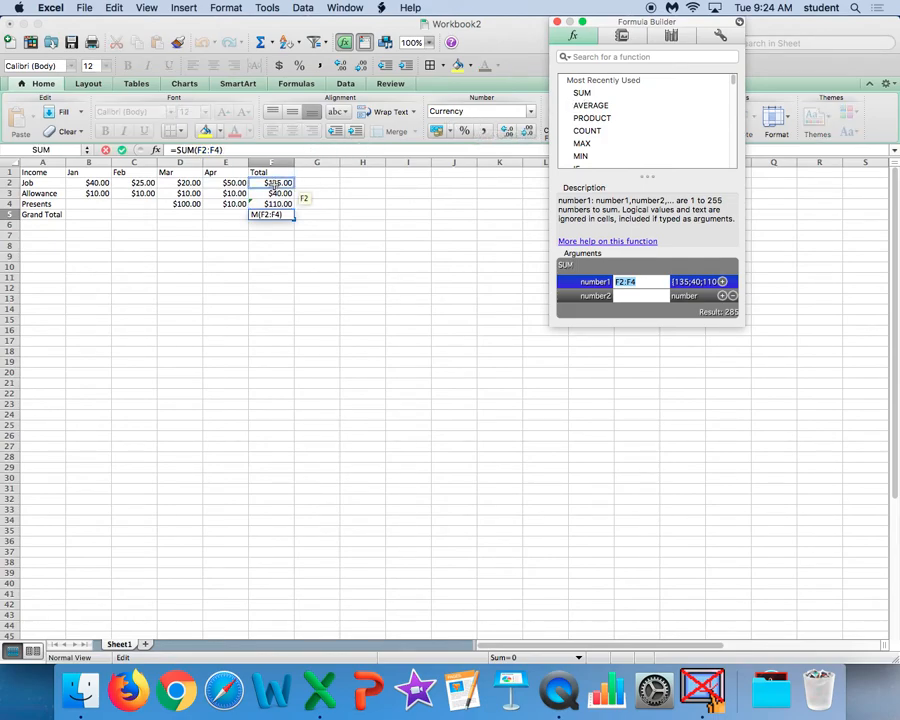
pyautogui.moveTo(272, 186); pyautogui.dragTo(275, 206)
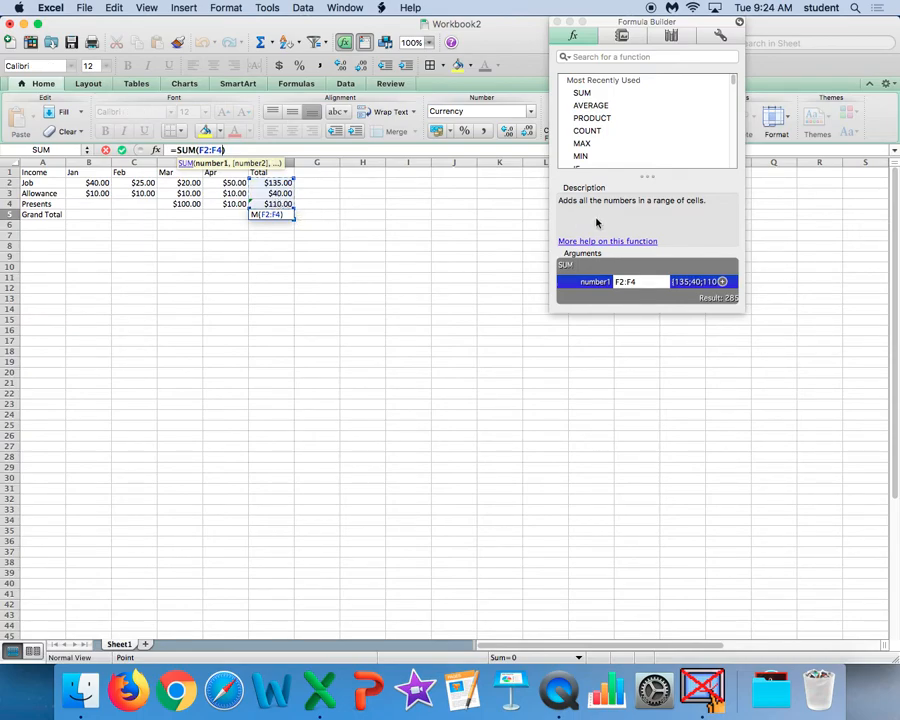
pyautogui.press('Return')
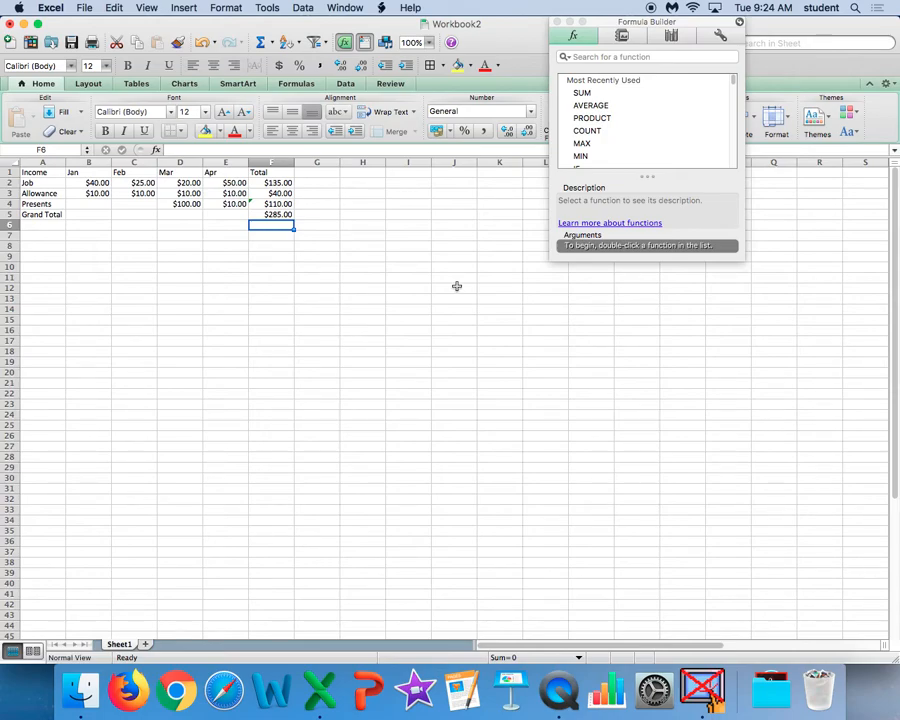
# Start the expenses section by labelling cell A8 as Expenses.
pyautogui.click(40, 247)
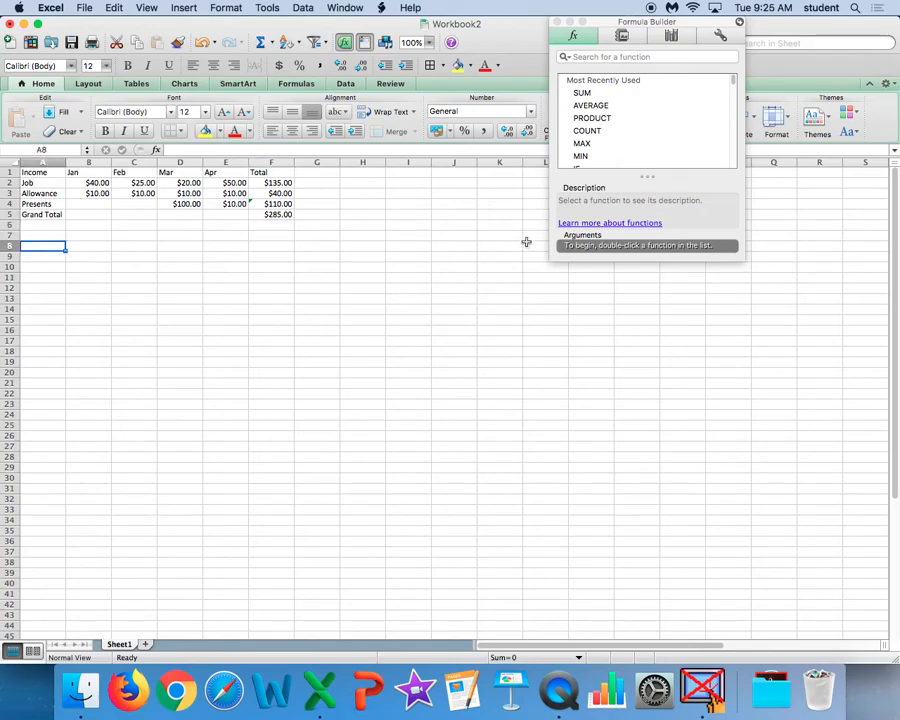
pyautogui.write('Expen')
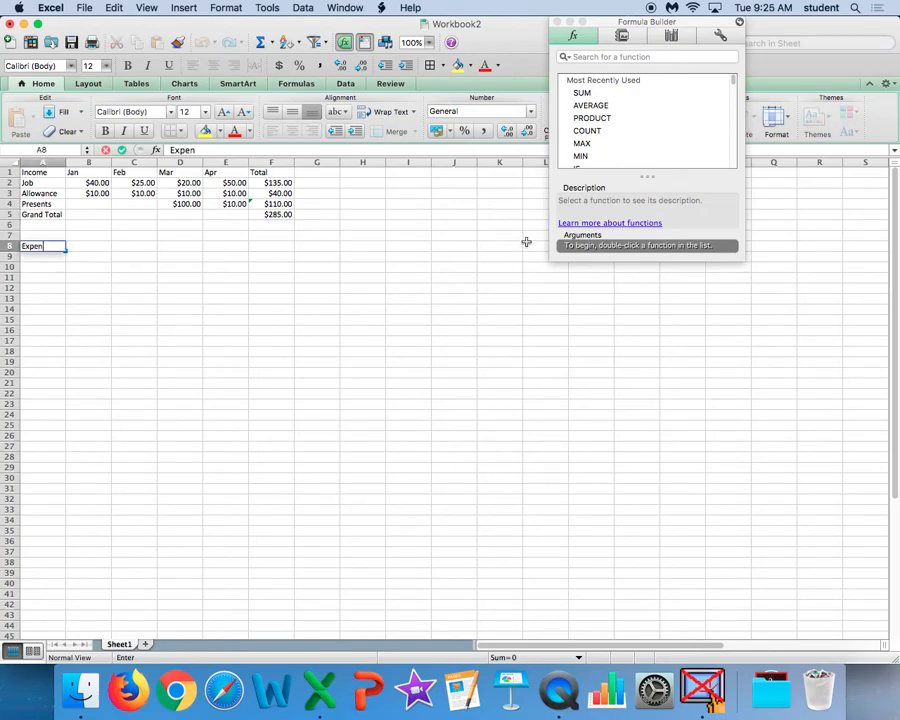
pyautogui.write('ses')
pyautogui.press('Tab')
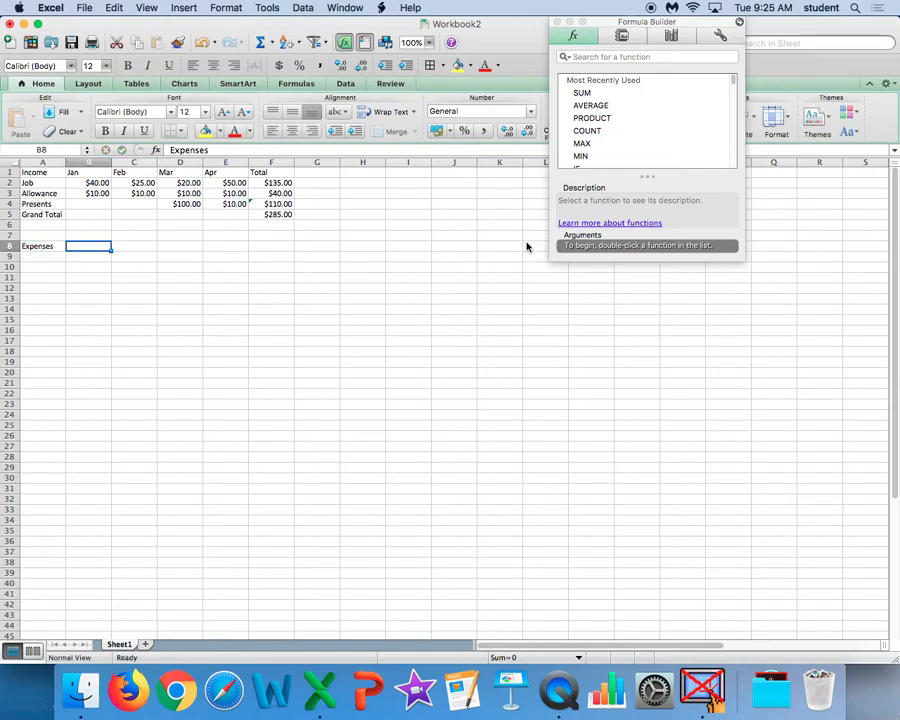
# Fill in the expenses header row with Jan, Feb, Mar, Apr and Total in B8:F8.
pyautogui.write('Jan')
pyautogui.press('Tab')
pyautogui.write('Fa')
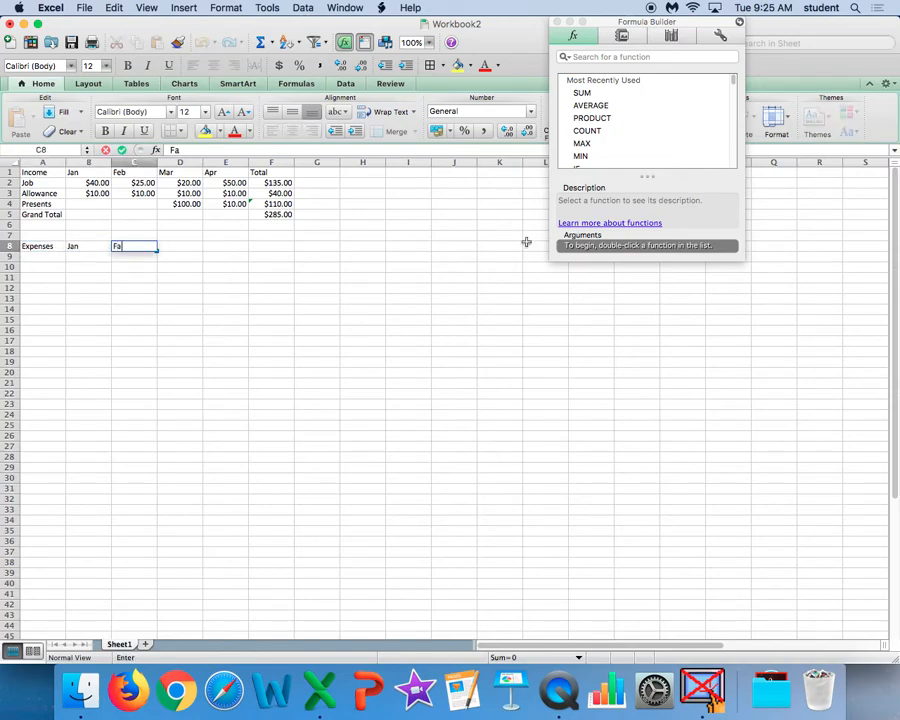
pyautogui.write('b')
pyautogui.press('Tab')
pyautogui.write('Mar')
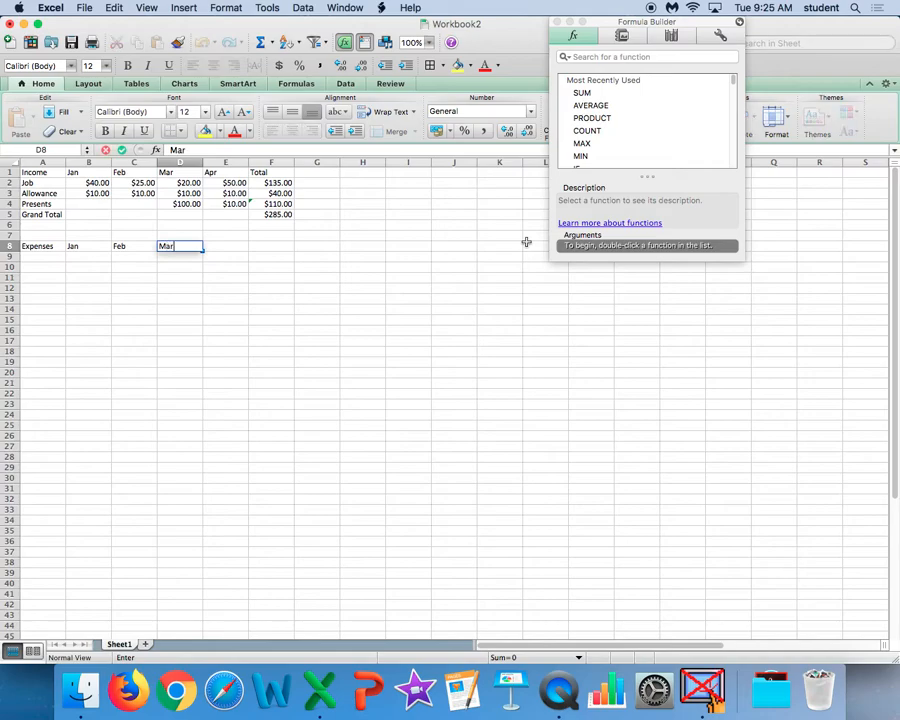
pyautogui.press('Tab')
pyautogui.write('Apr')
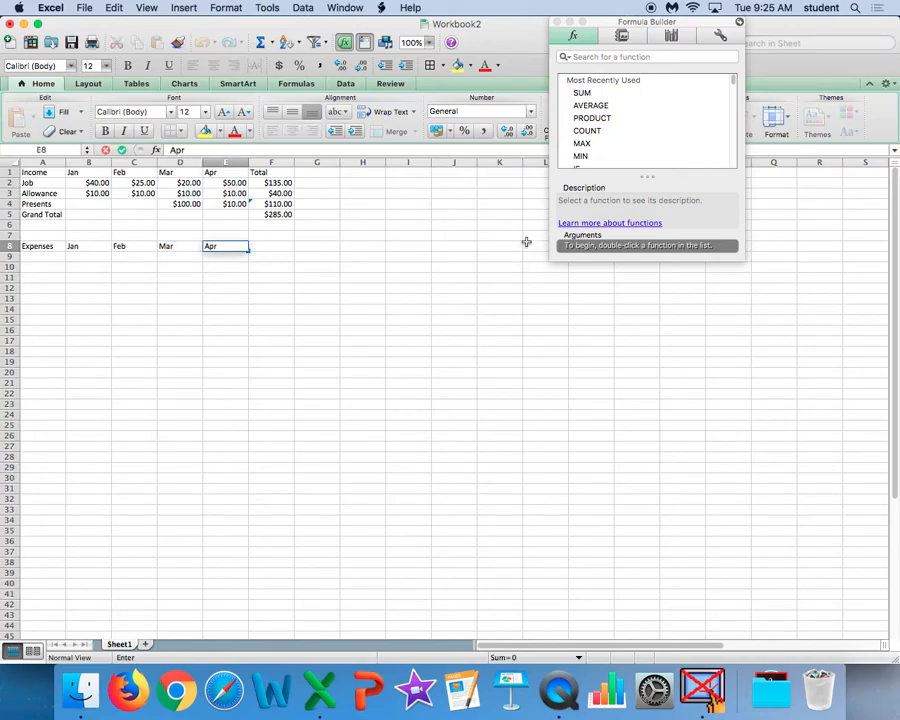
pyautogui.press('Tab')
pyautogui.write('Tip')
pyautogui.press('BackSpace')
pyautogui.press('BackSpace')
pyautogui.write('otal')
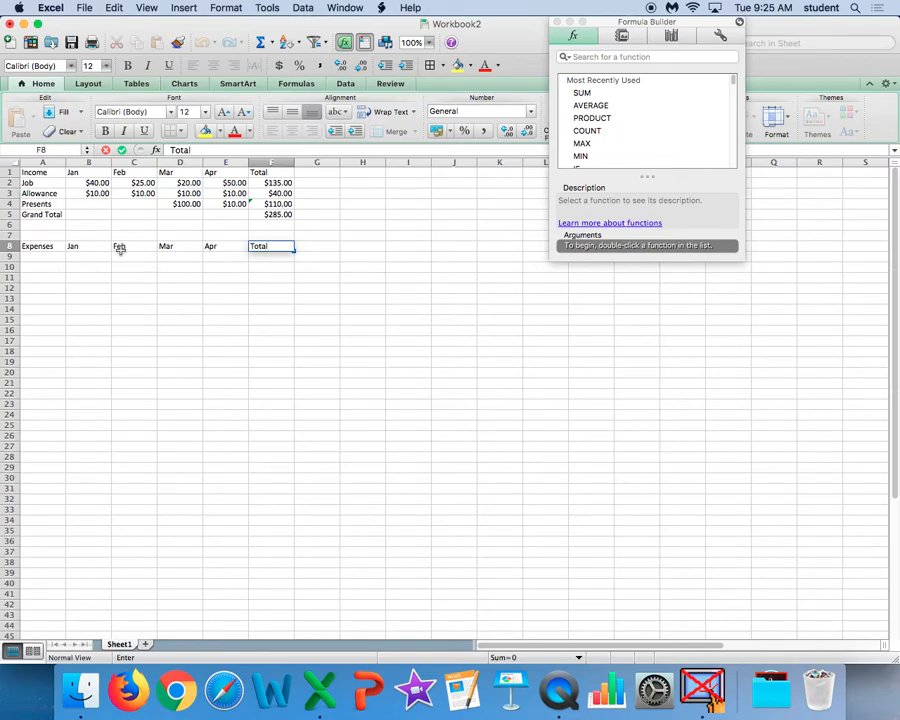
# List the expense categories CD, Movies, Books and Misc in A9:A12 below the Expenses heading.
pyautogui.click(56, 259)
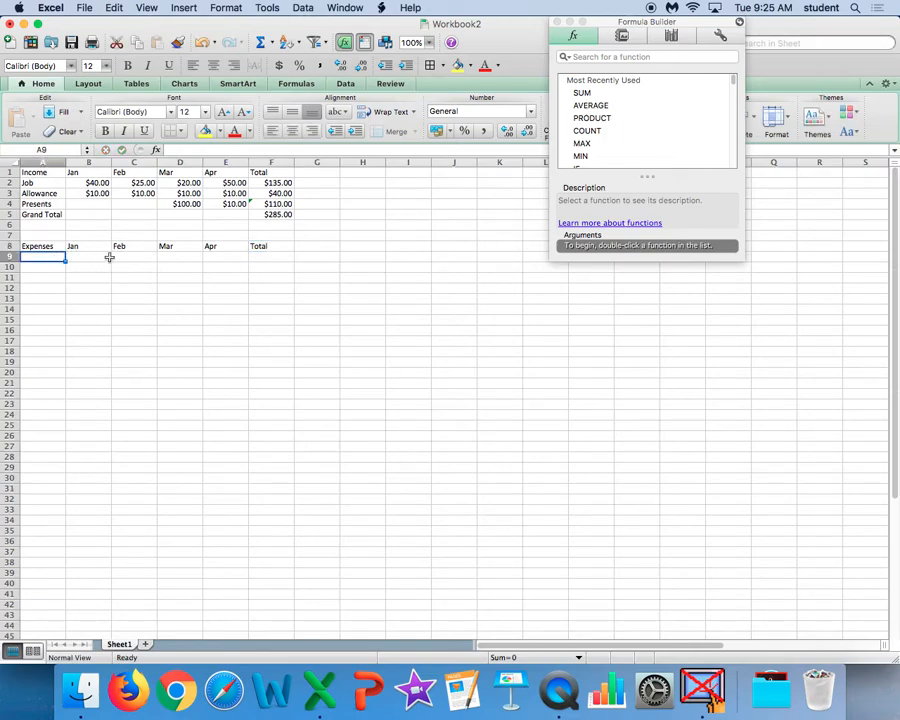
pyautogui.write('CD')
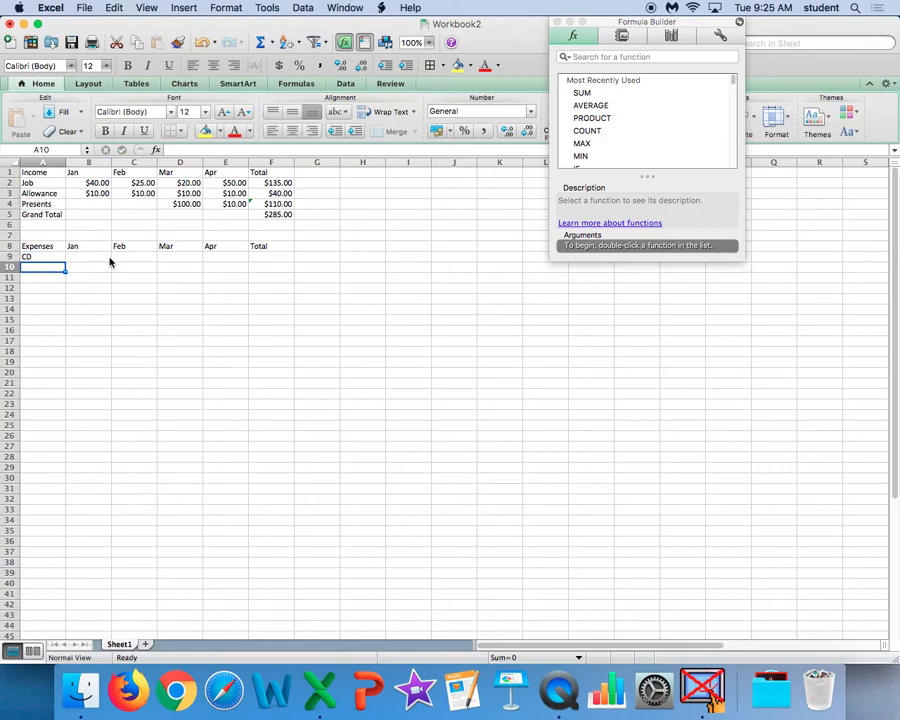
pyautogui.write('Movies')
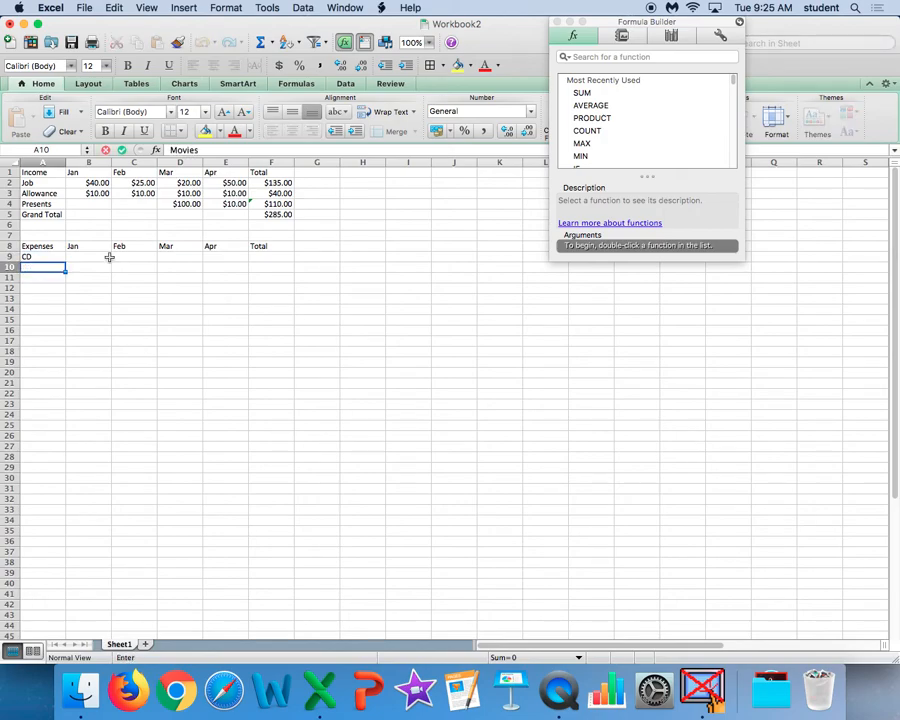
pyautogui.press('Return')
pyautogui.write('B')
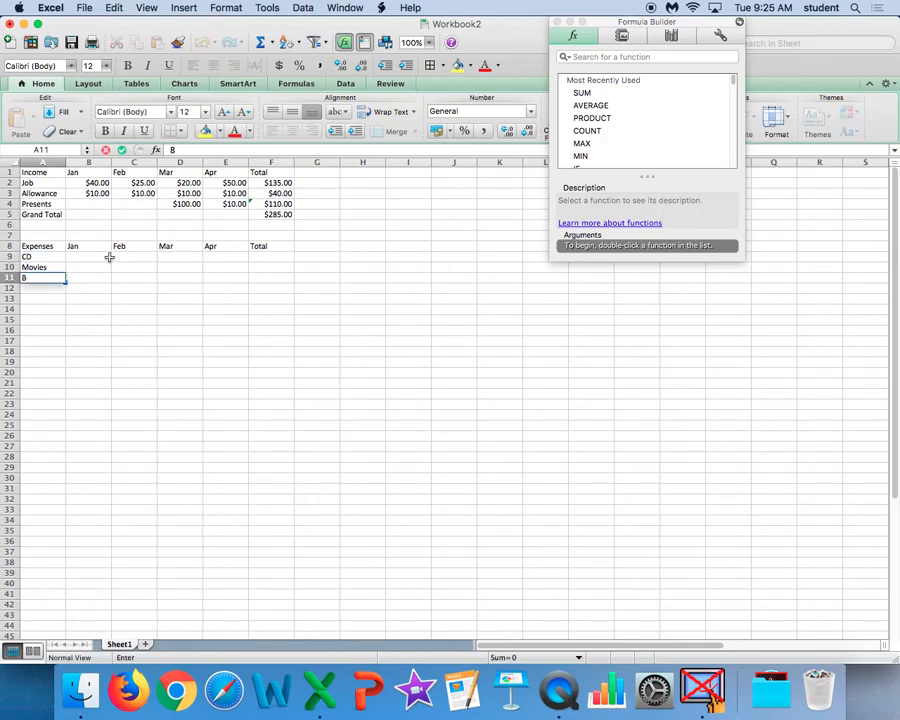
pyautogui.write('ooks')
pyautogui.press('Return')
pyautogui.write('Misc')
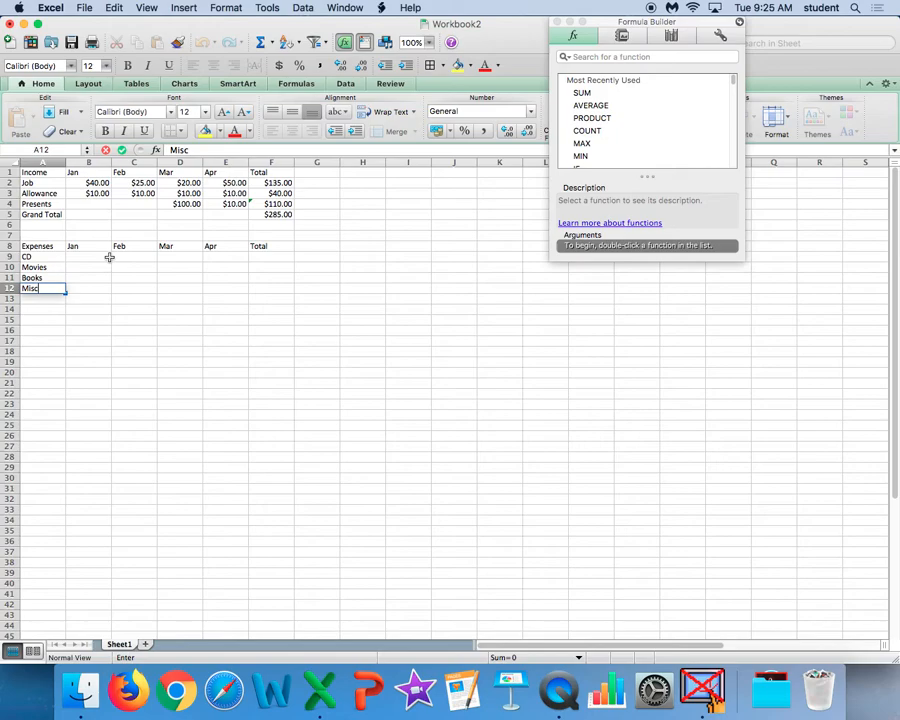
pyautogui.press('Return')
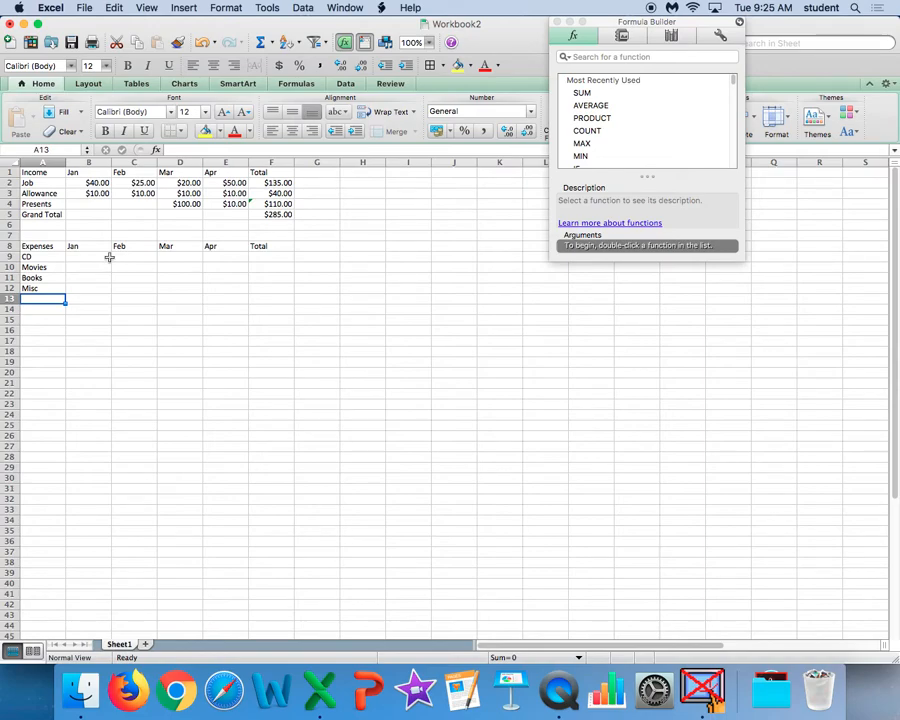
# Add the expense categories Gifts and Eating Out in A13 and A14.
pyautogui.write('Gifts')
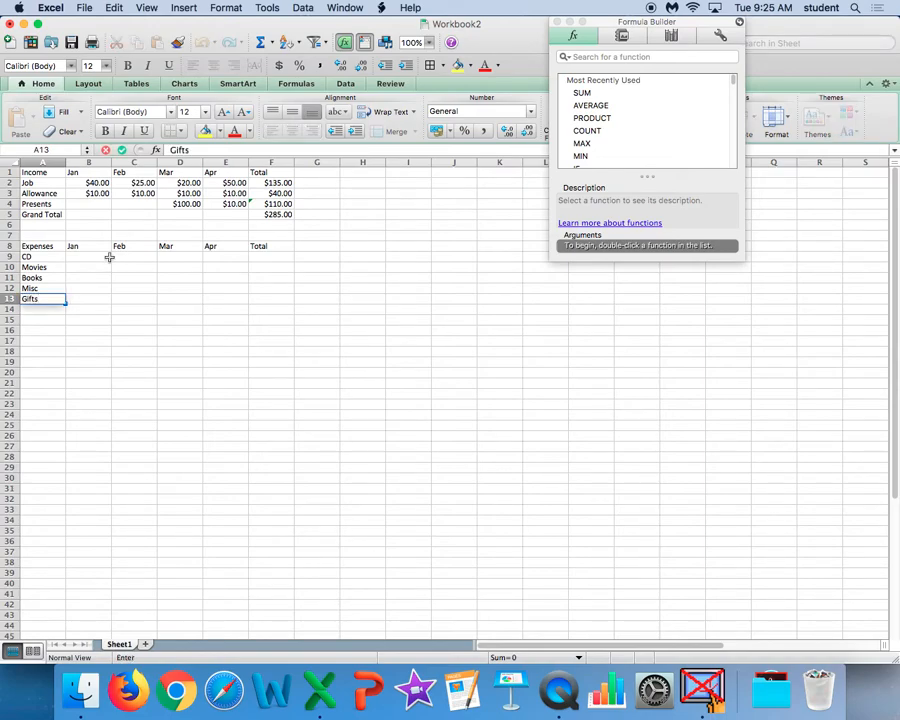
pyautogui.press('Return')
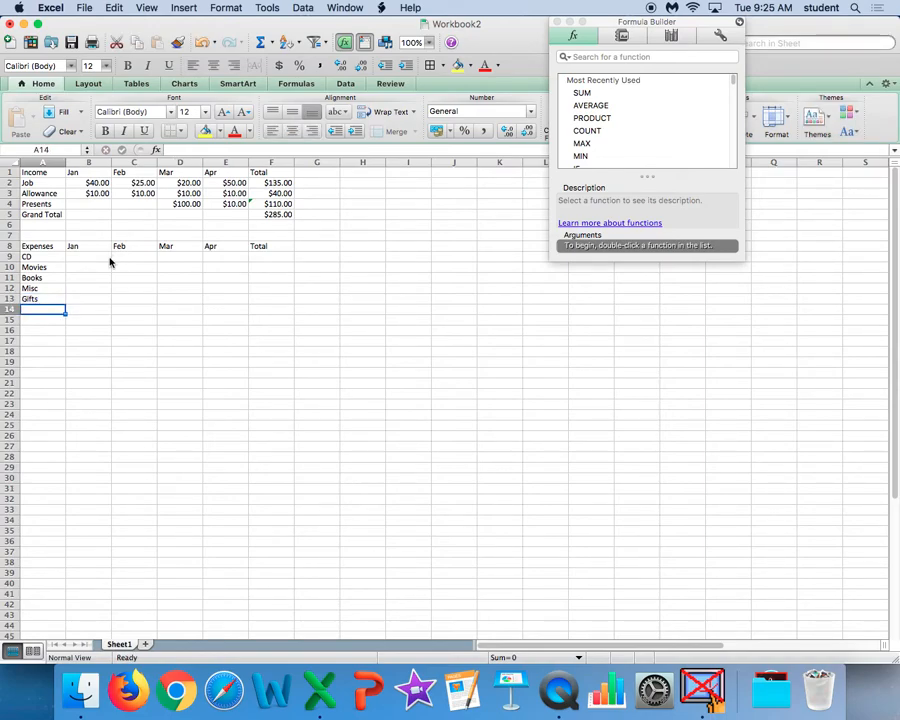
pyautogui.write('Eats')
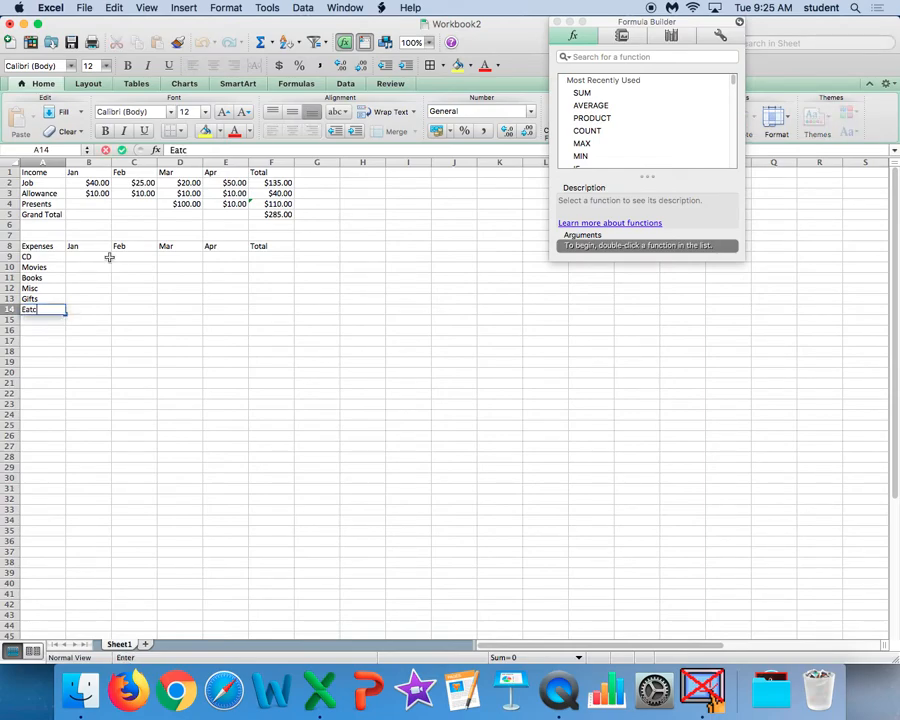
pyautogui.press('BackSpace')
pyautogui.write('ing Out')
# Format the expense amount cells B9:F14 as Currency with the $ symbol and 2 decimal places.
pyautogui.click(97, 257)
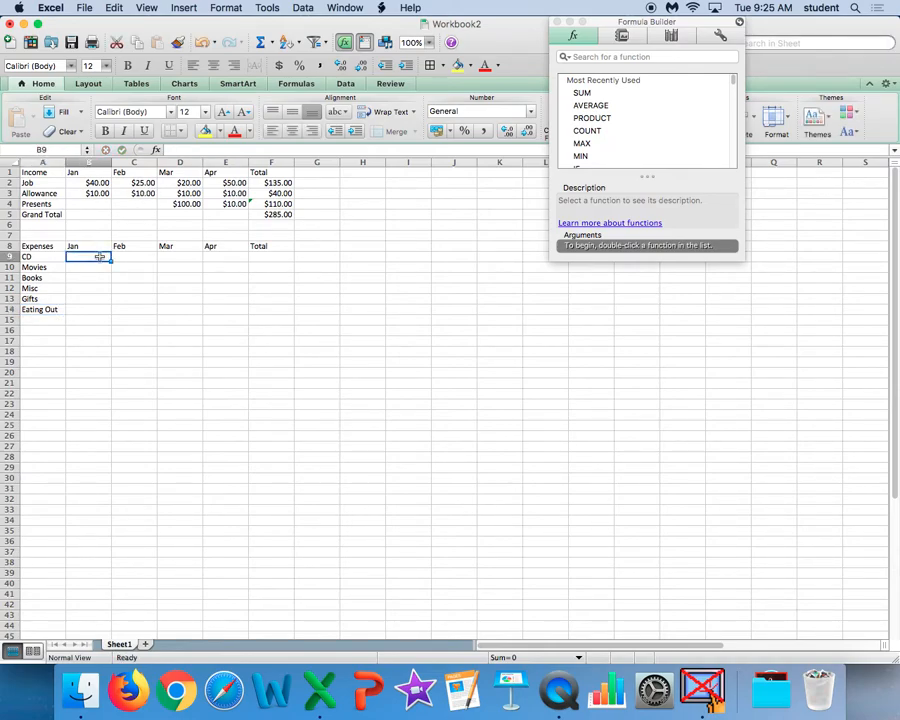
pyautogui.moveTo(100, 257); pyautogui.dragTo(250, 309)
pyautogui.click(558, 22)
pyautogui.click(238, 11)
pyautogui.click(238, 27)
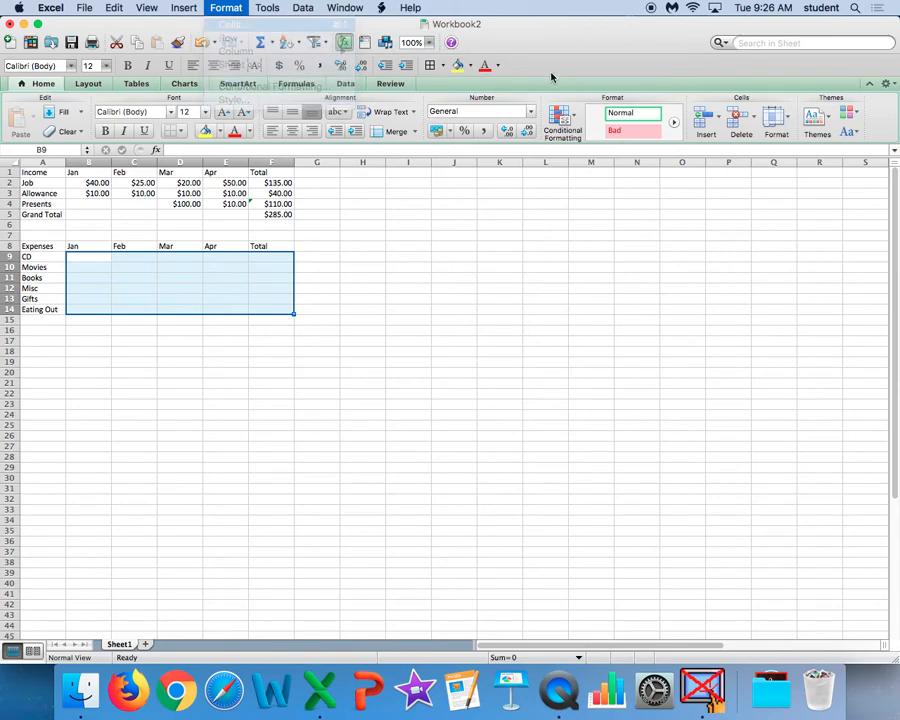
pyautogui.click(456, 136)
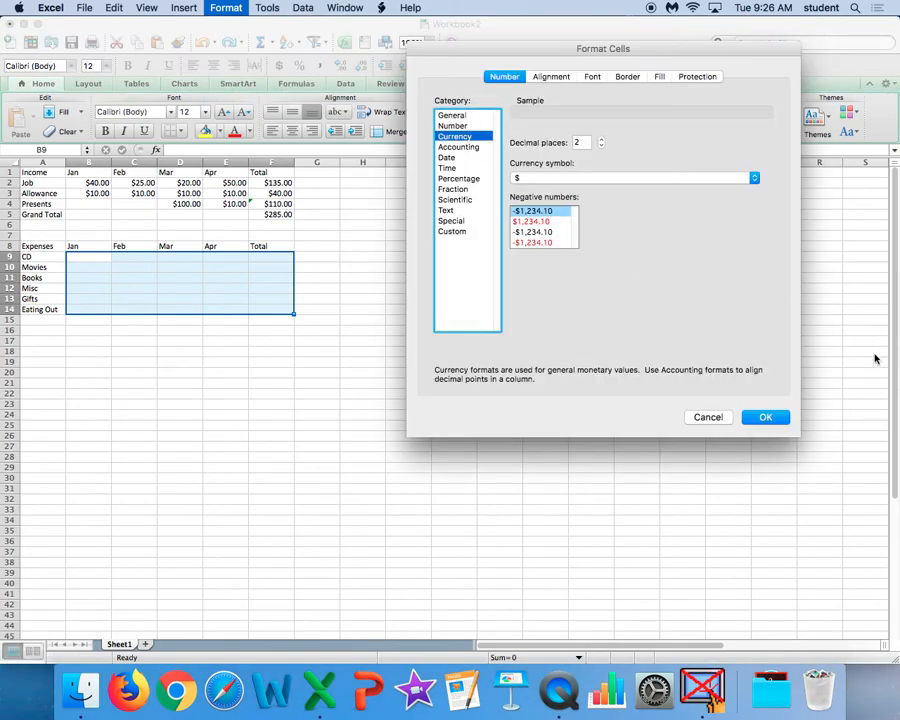
pyautogui.click(764, 418)
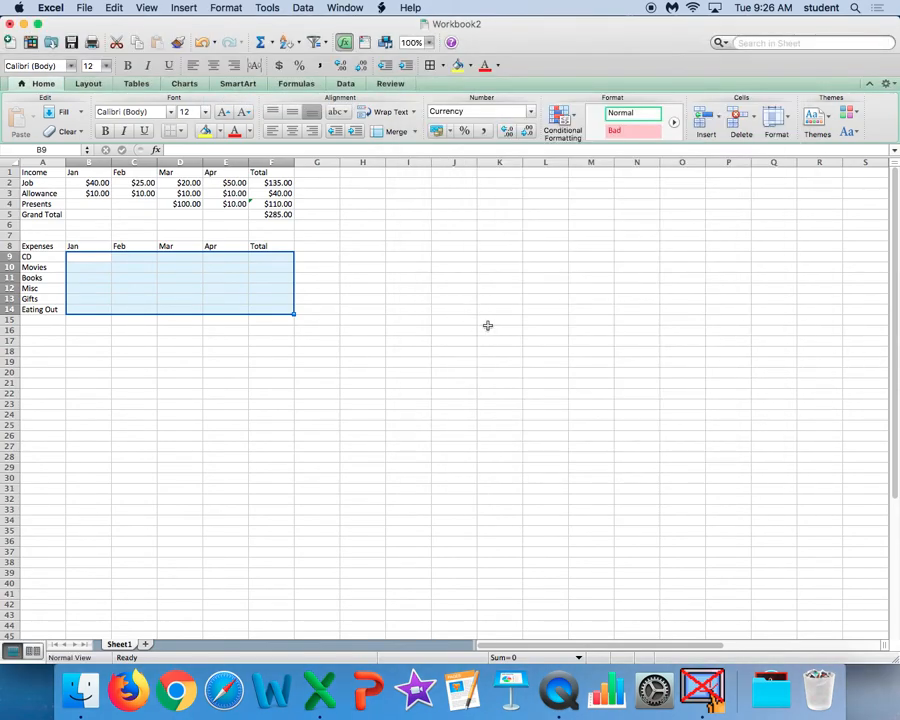
# Enter the January expenses: CD 10, Movies 7.50, Books 15, Gifts 10 and Eating Out 2, leaving Misc blank.
pyautogui.click(74, 259)
pyautogui.write('10')
pyautogui.press('Return')
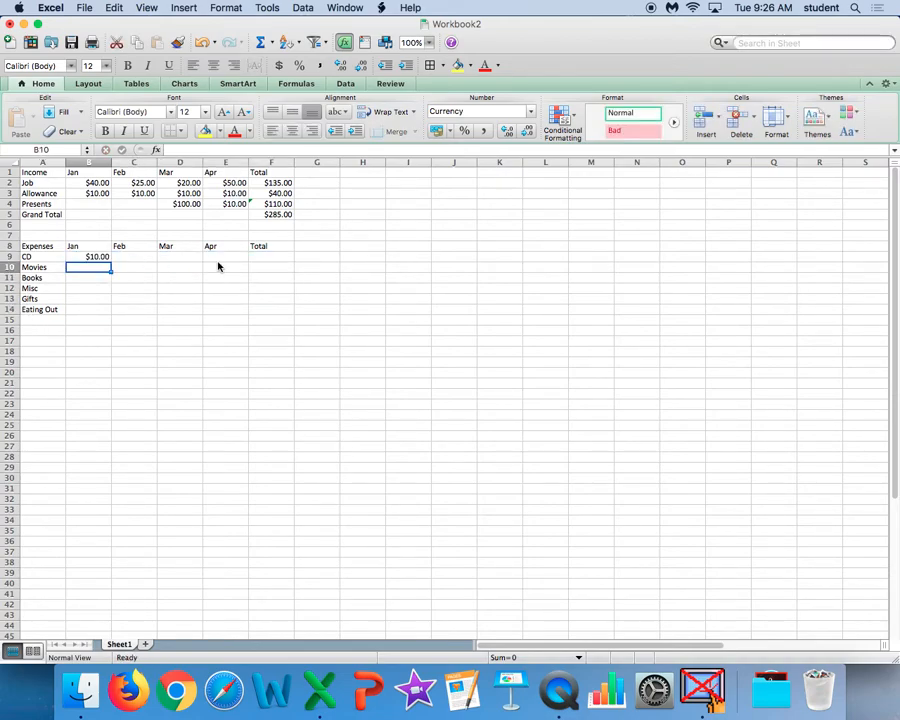
pyautogui.write('7')
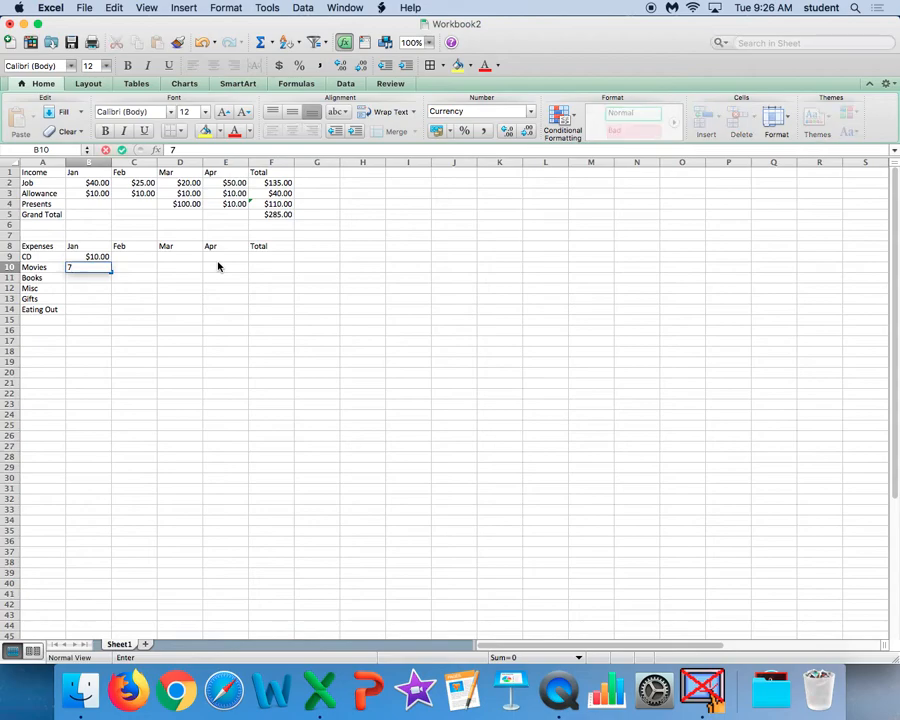
pyautogui.write('.50')
pyautogui.press('Return')
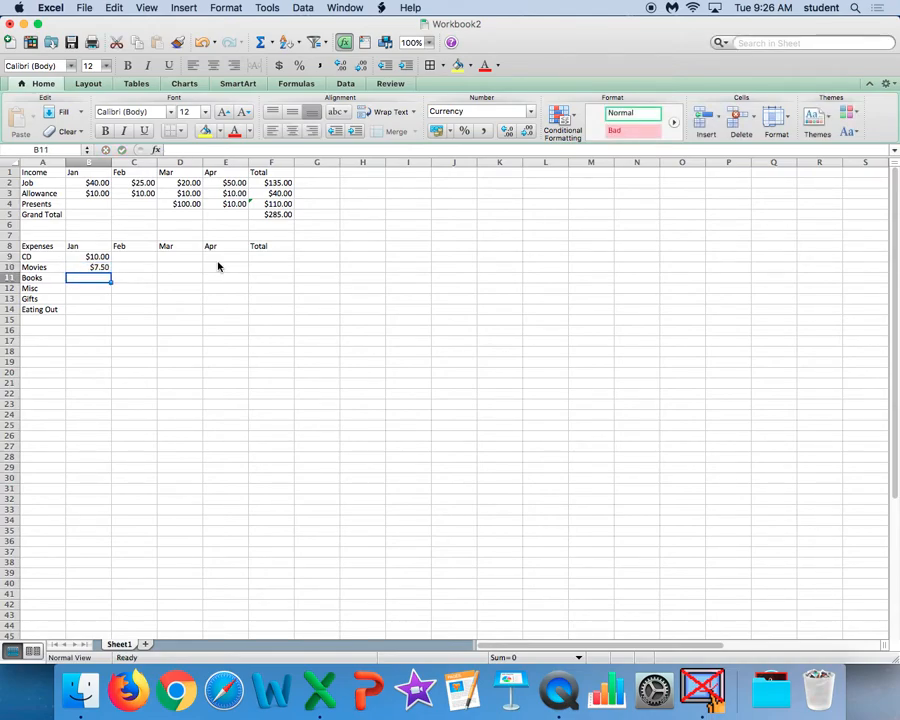
pyautogui.write('15')
pyautogui.press('Return')
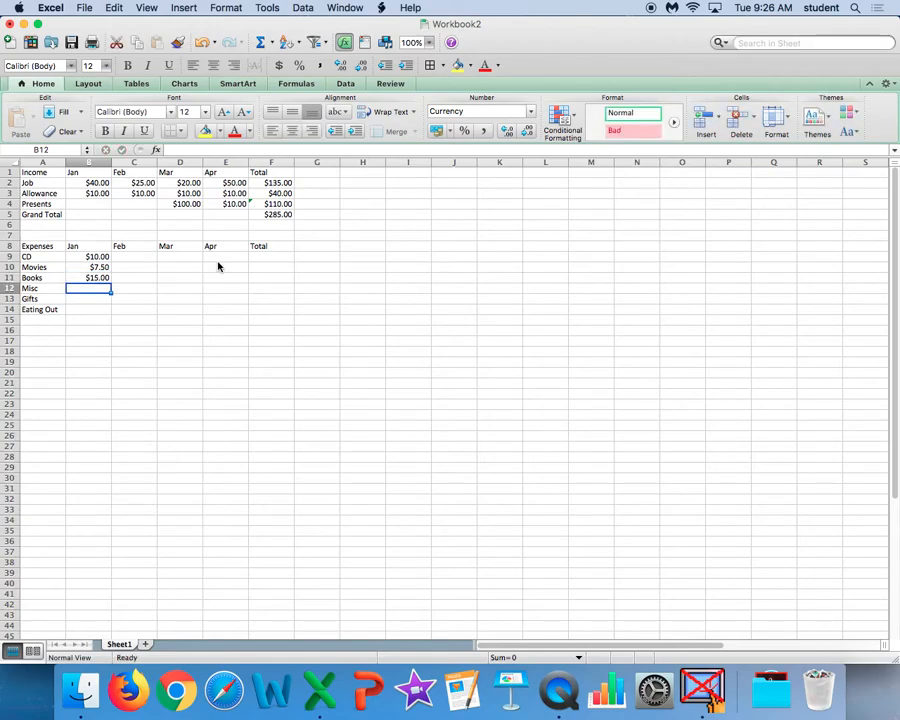
pyautogui.press('Return')
pyautogui.write('10')
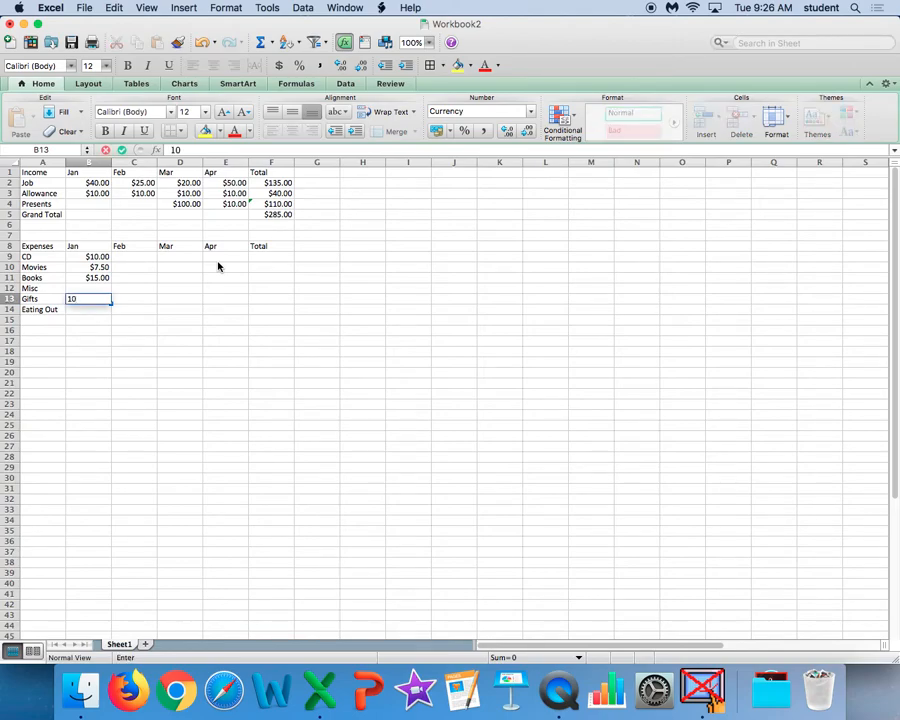
pyautogui.press('Return')
pyautogui.write('2')
pyautogui.press('Right')
# Enter the February expenses in C9:C13: CD 23, Movies 1, Books 3, Misc 2 and Gifts 32.
pyautogui.press('Up')
pyautogui.press('Up')
pyautogui.press('Up')
pyautogui.press('Up')
pyautogui.press('Up')
pyautogui.write('23')
pyautogui.press('Return')
pyautogui.write('1')
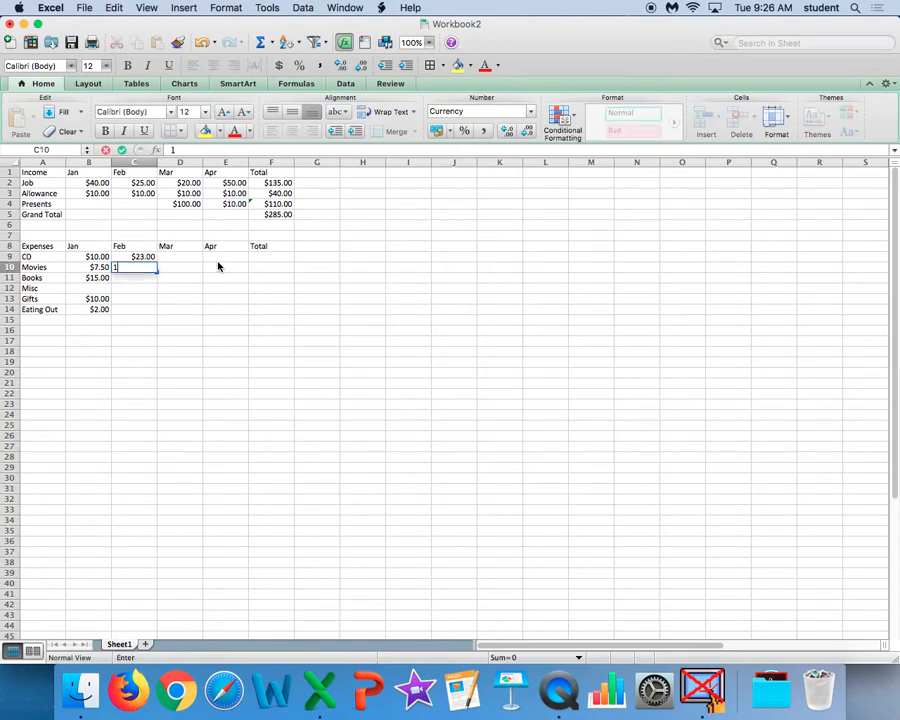
pyautogui.press('Return')
pyautogui.write('342')
pyautogui.press('BackSpace')
pyautogui.press('BackSpace')
pyautogui.press('Return')
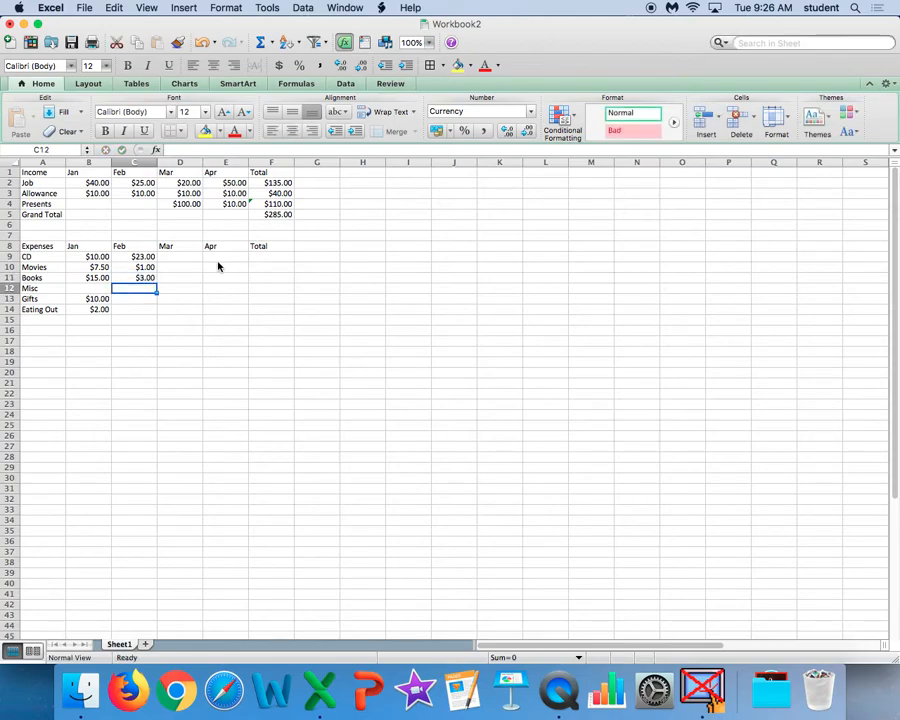
pyautogui.write('2')
pyautogui.press('Return')
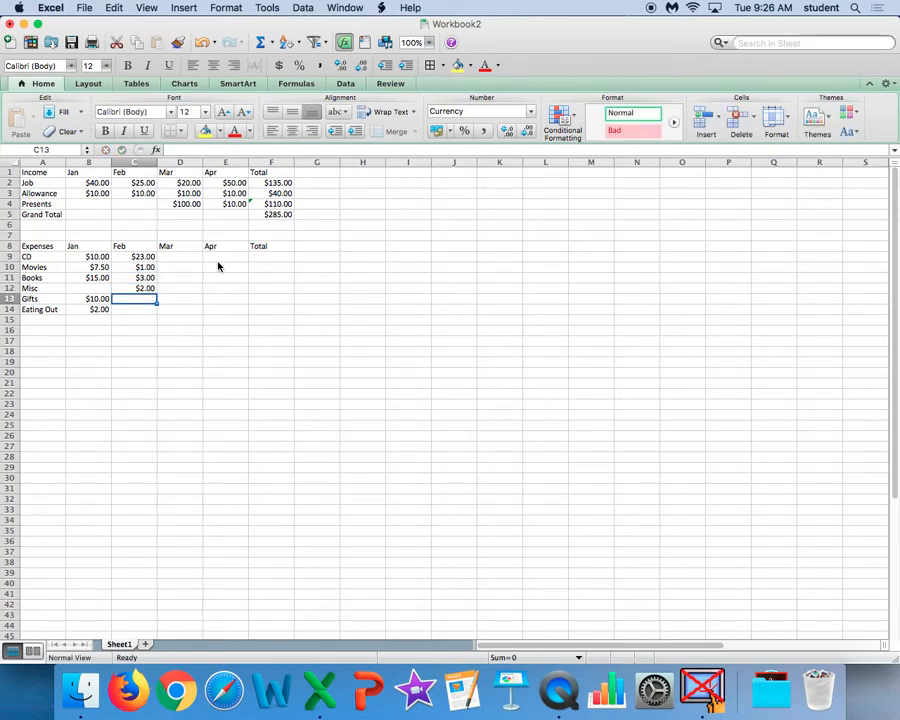
pyautogui.write('32')
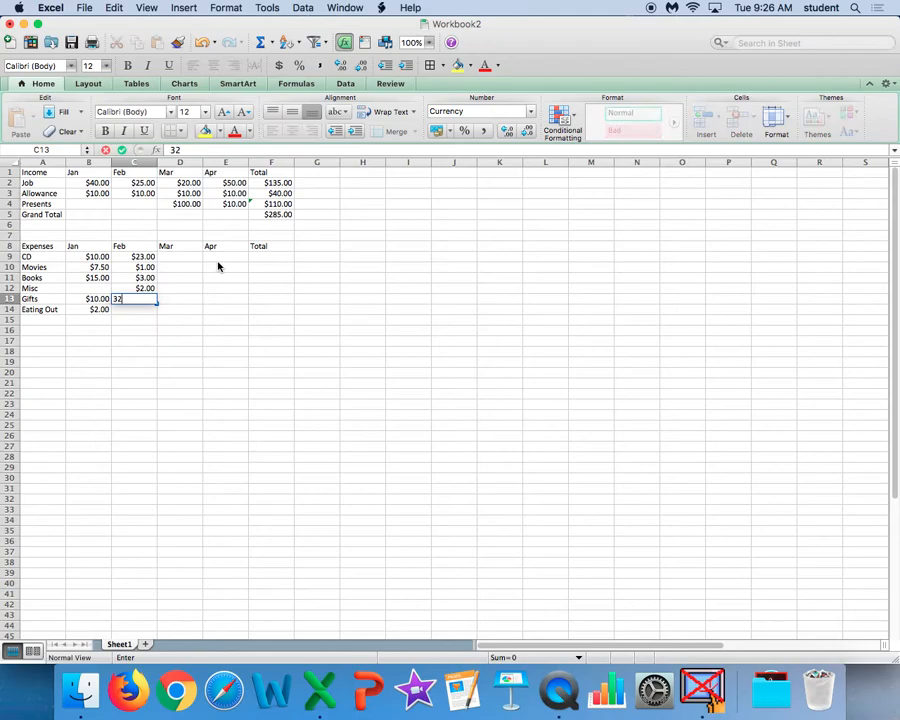
pyautogui.press('Return')
# Enter 43 as the April CD expense in E9.
pyautogui.press('Right')
pyautogui.press('Right')
pyautogui.press('Up')
pyautogui.press('Up')
pyautogui.press('Up')
pyautogui.press('Up')
pyautogui.press('Up')
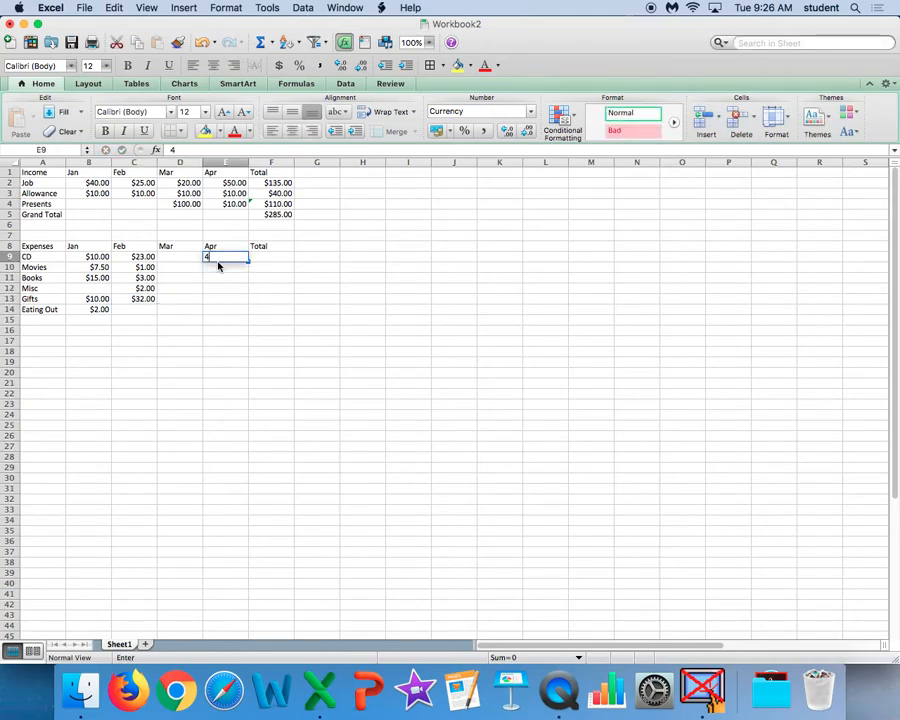
pyautogui.write('43')
pyautogui.press('Return')
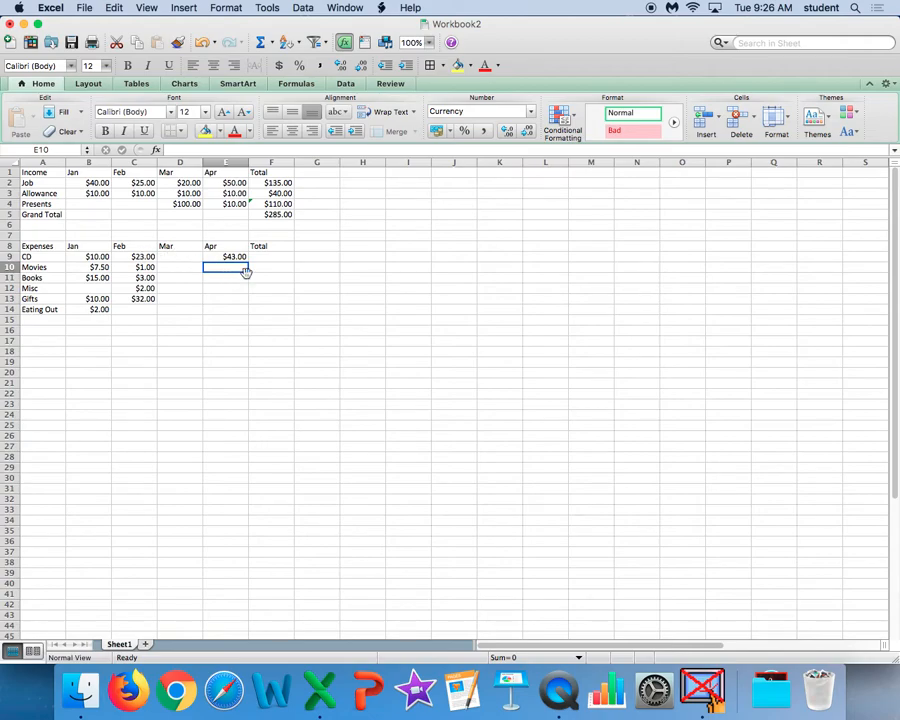
# Total the CD expenses in F9 with the SUM function over B9:E9, and enter the label Grand Total in A15.
pyautogui.moveTo(267, 259); pyautogui.dragTo(257, 311)
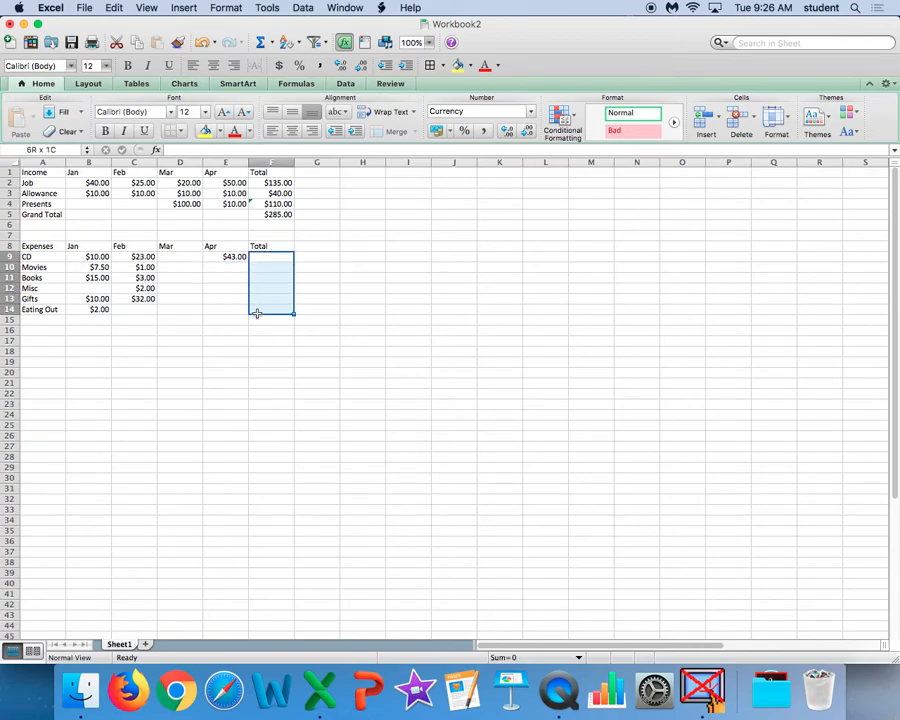
pyautogui.click(267, 259)
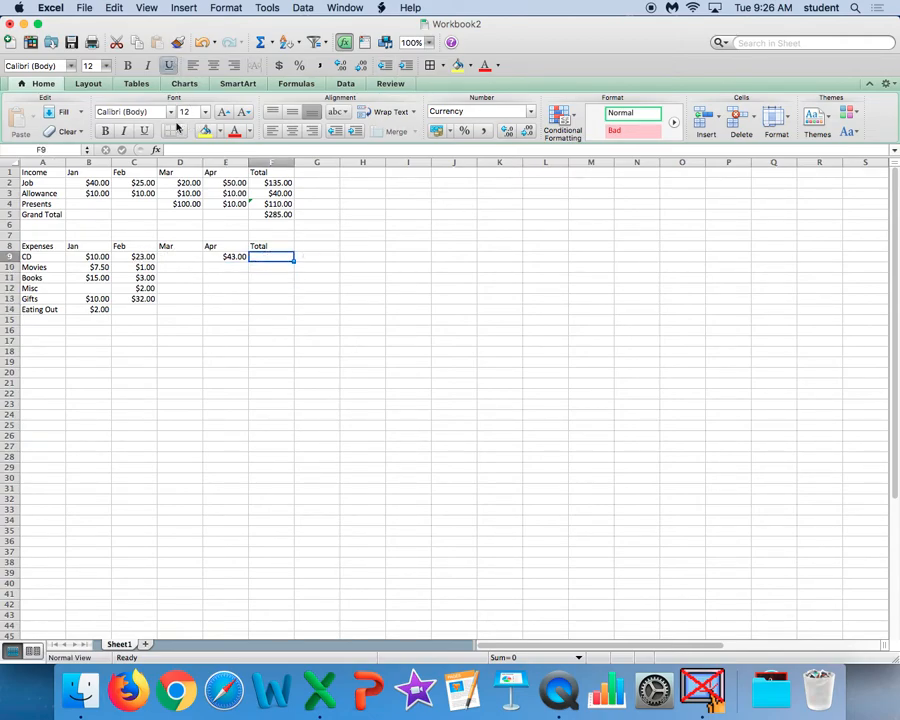
pyautogui.click(157, 150)
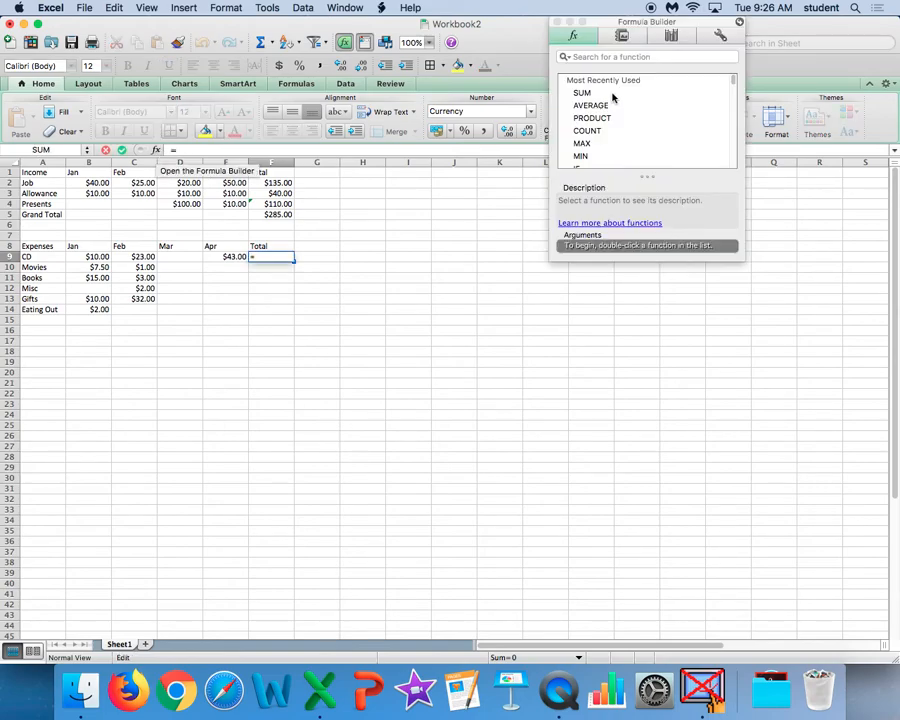
pyautogui.doubleClick(583, 94)
pyautogui.moveTo(90, 257); pyautogui.dragTo(215, 257)
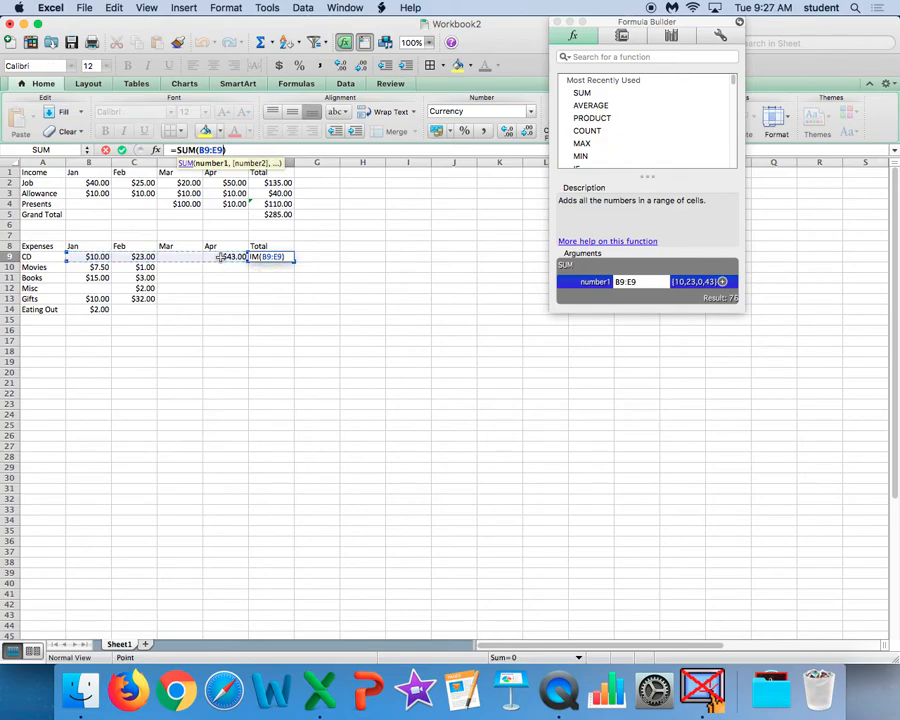
pyautogui.press('Return')
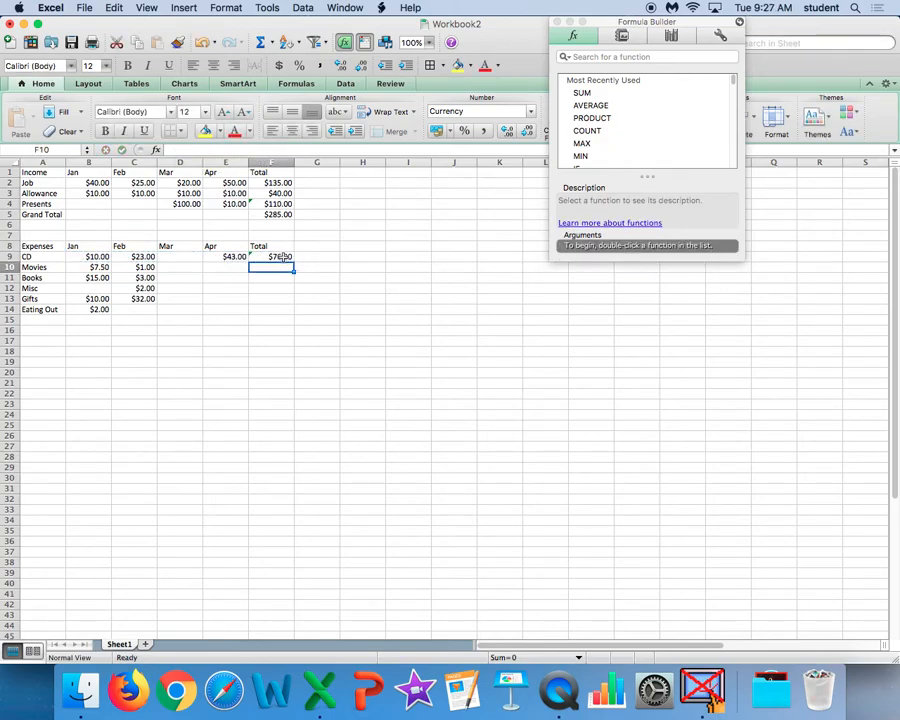
pyautogui.click(50, 320)
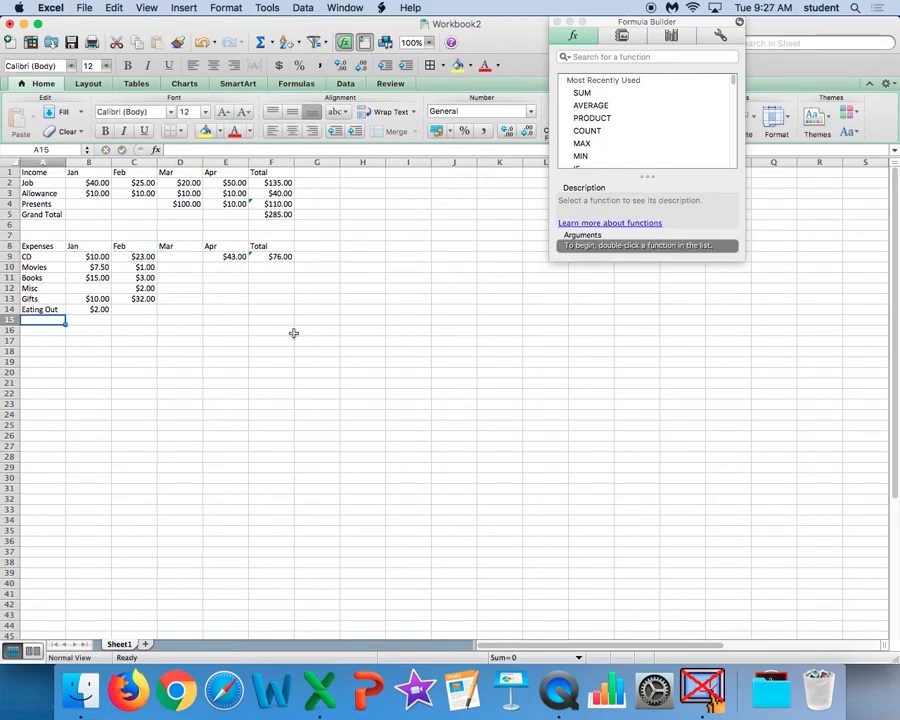
pyautogui.write('Grand Total')
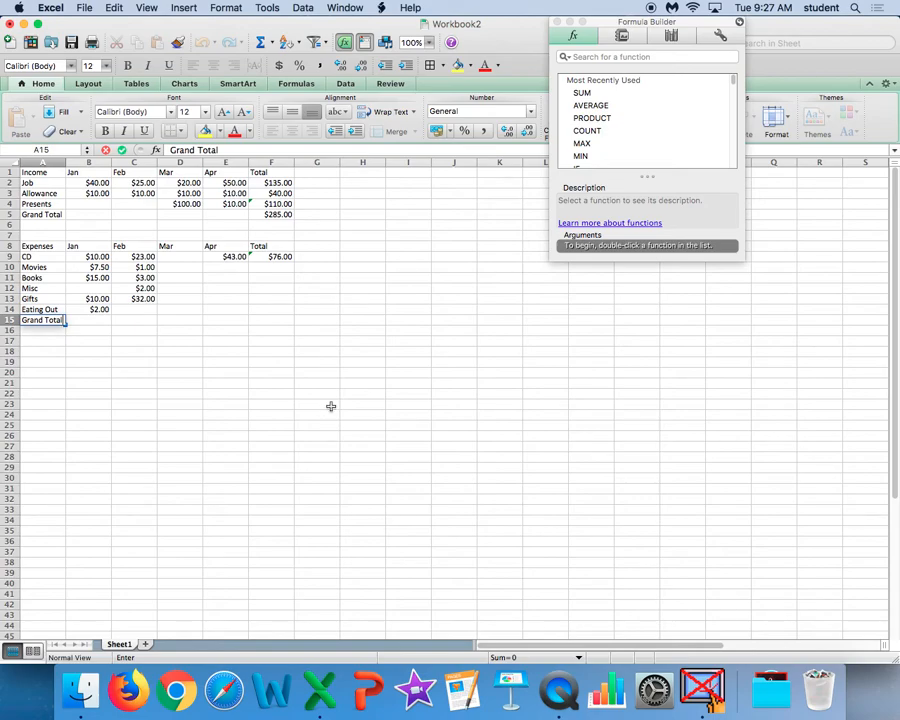
# Enter a conclusion in A20 reading "Yes," followed by the person's first name and "can go on the trip".
pyautogui.click(40, 373)
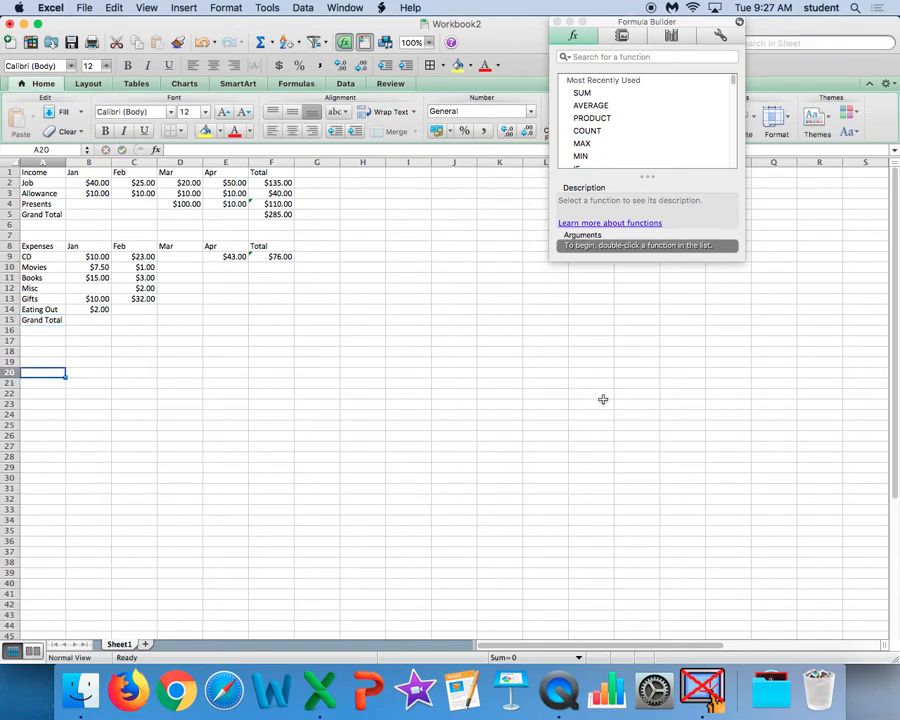
pyautogui.write('Yes,')
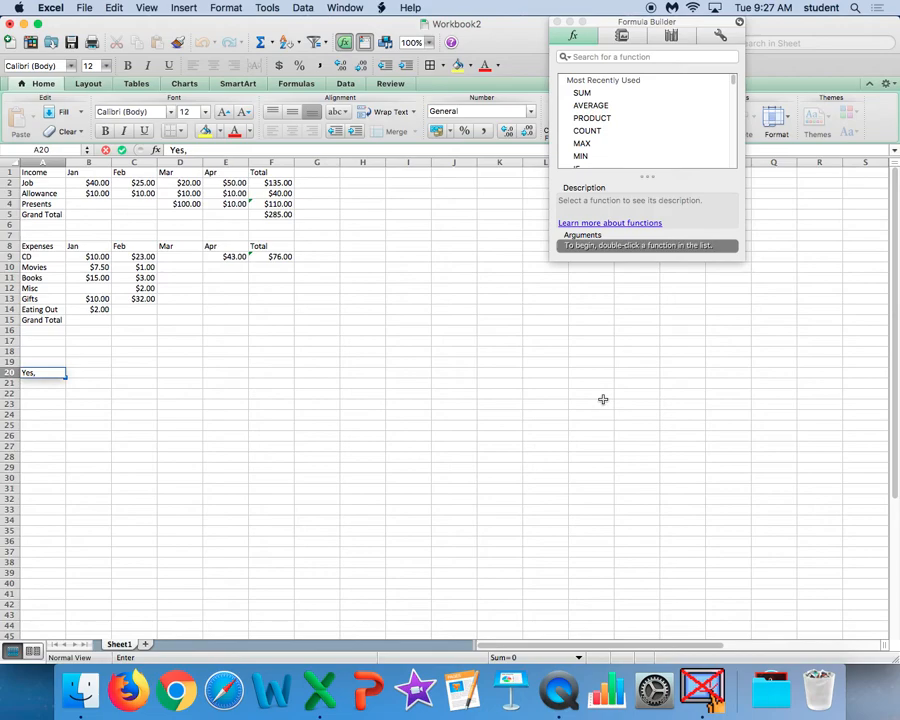
pyautogui.write(' Mary Jo can go on the trip')
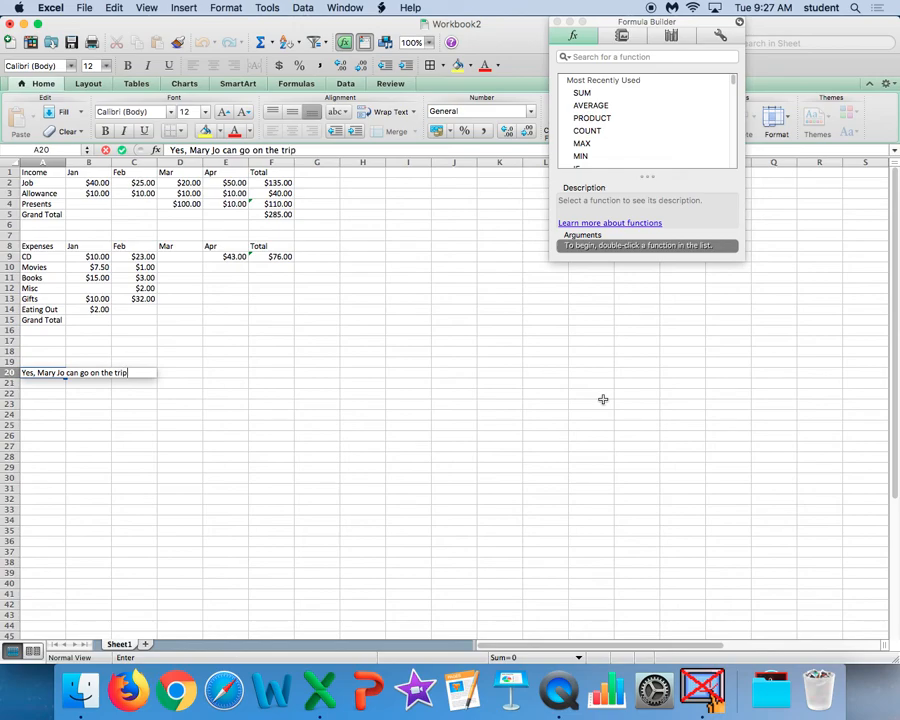
# Enter the alternative conclusion in A21 reading "No," followed by the person's first name and "can not go on the trip".
pyautogui.click(62, 381)
pyautogui.write('No, Mary Jo can not go on the trip')
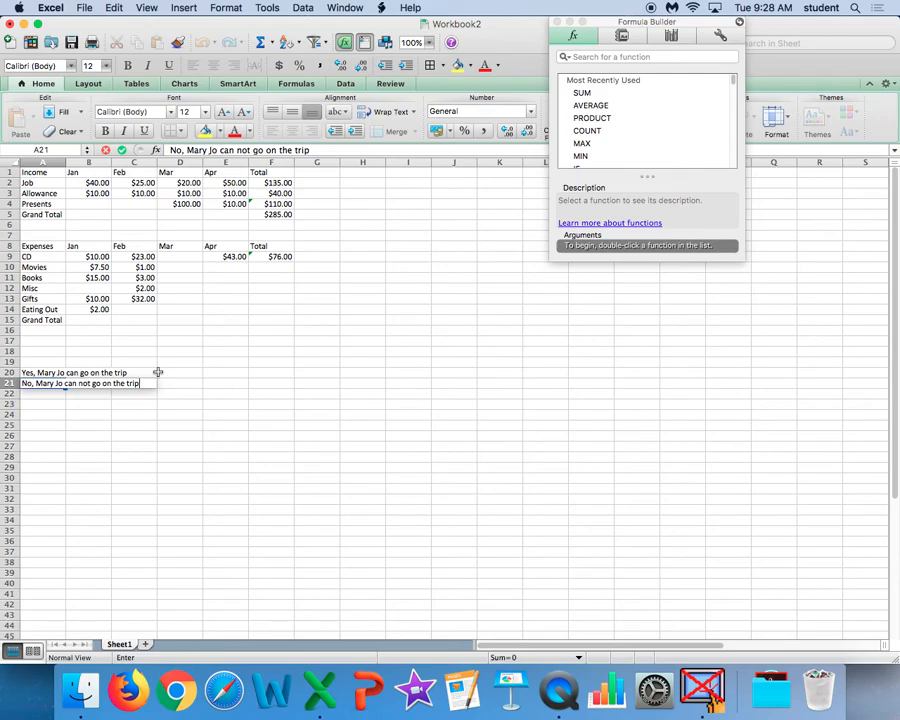